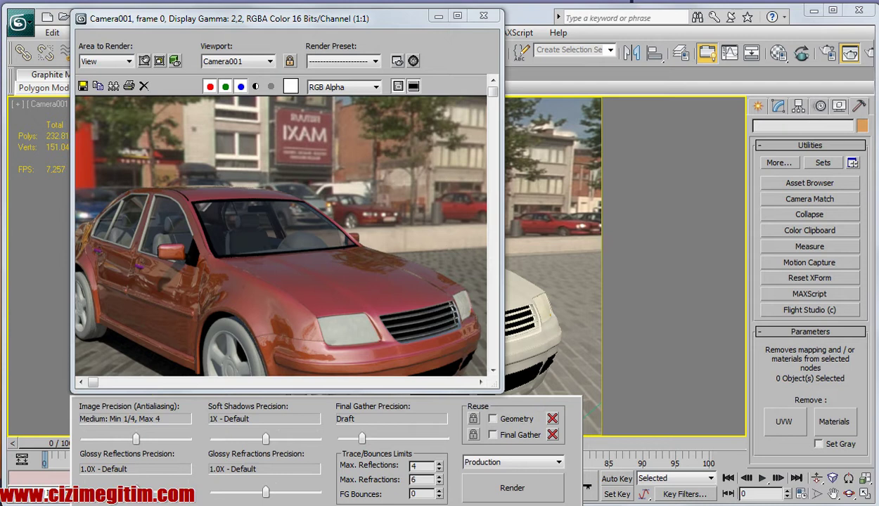
- Look over the finished Camera001 car render, then show the standard primitive creation options
scroll(281, 232, "down", 2)
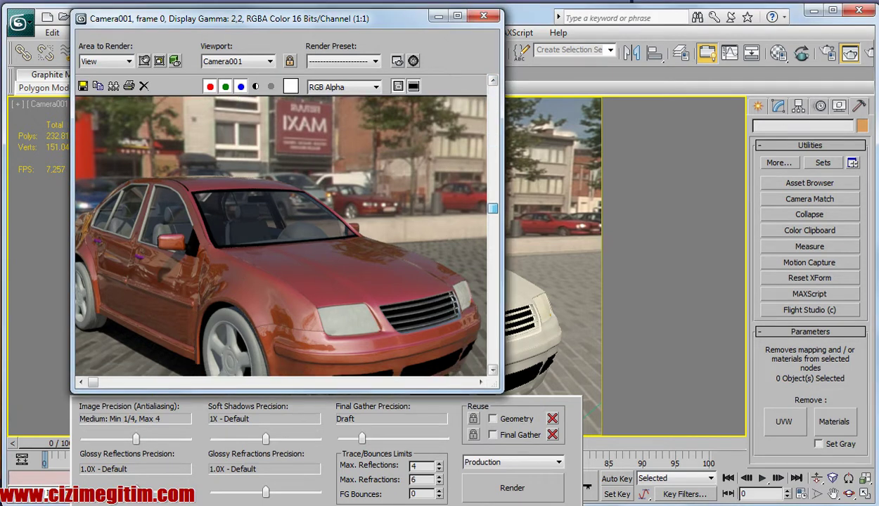
scroll(281, 235, "down", 3)
scroll(481, 350, "up", 1)
scroll(481, 351, "down", 1)
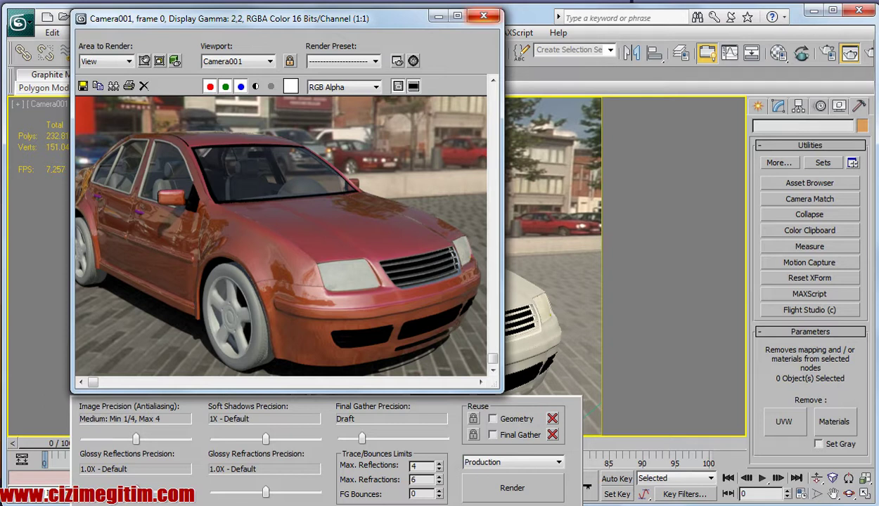
left_click(757, 106)
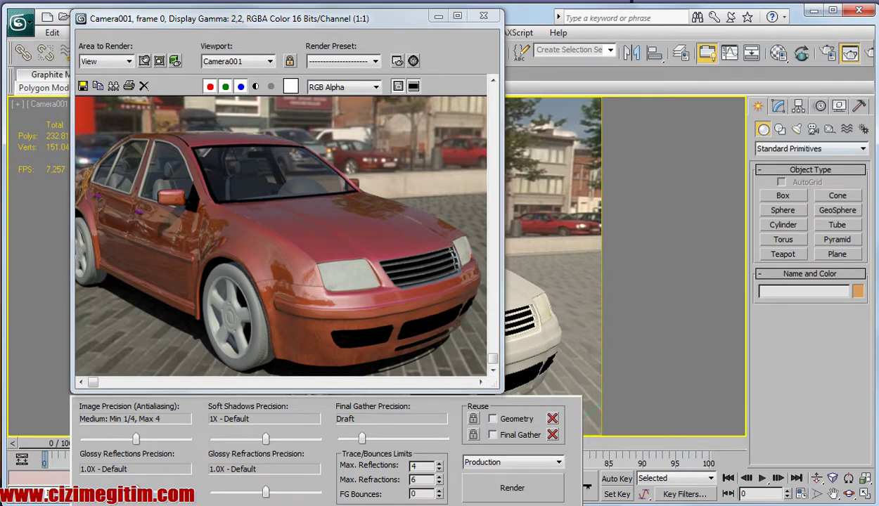
- Close the render and load the 'far ic malzeme' material in the Material Editor
left_click(483, 16)
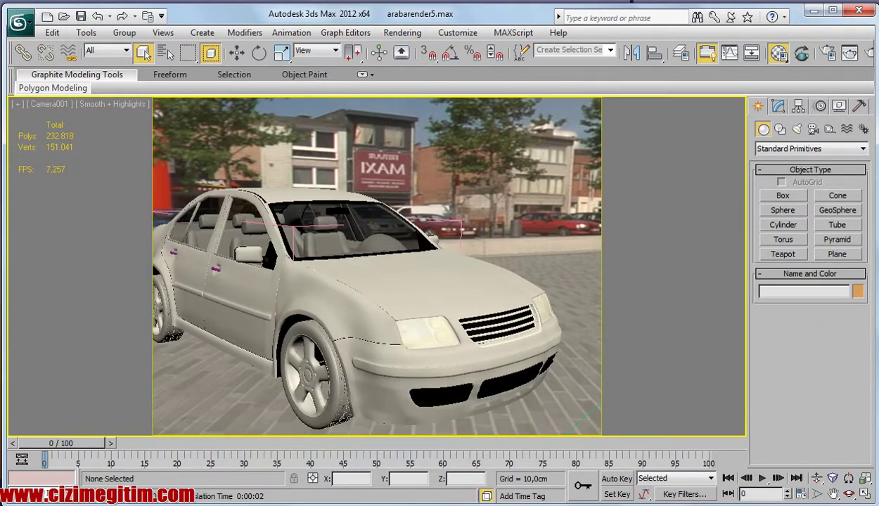
key("m")
left_click_drag(577, 34, 657, 46)
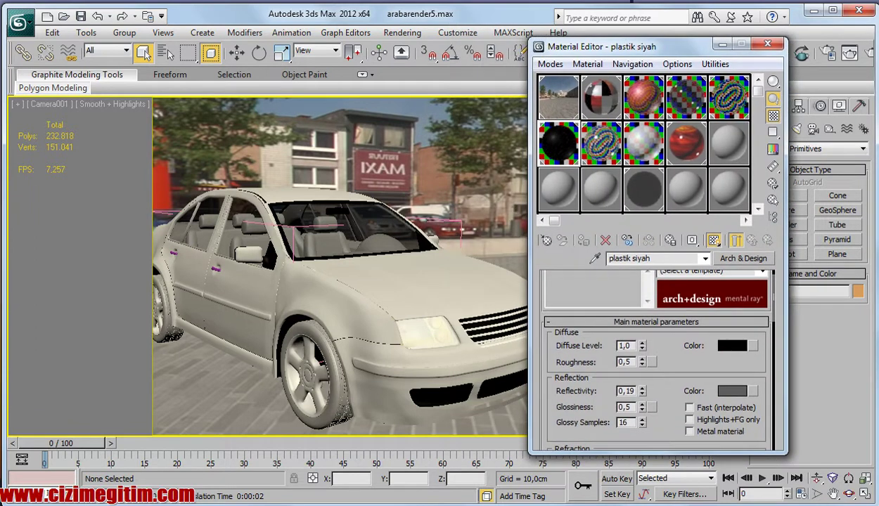
left_click(728, 143)
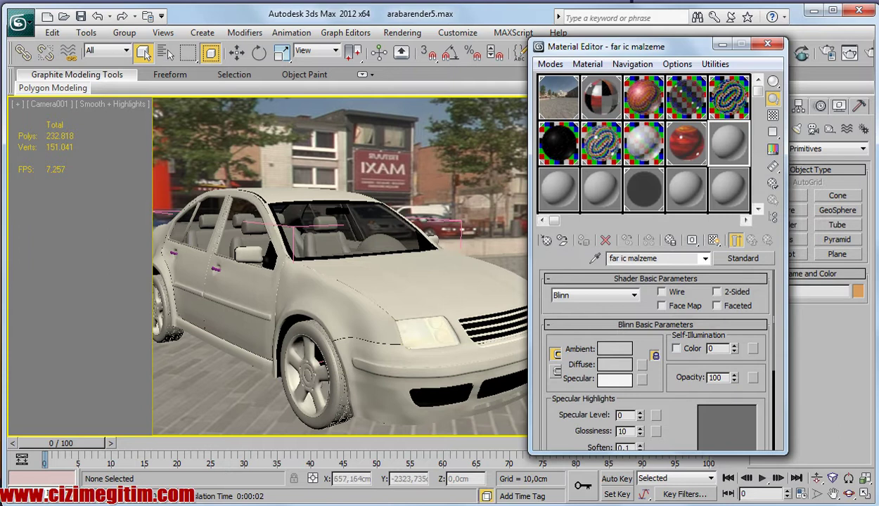
left_click(743, 258)
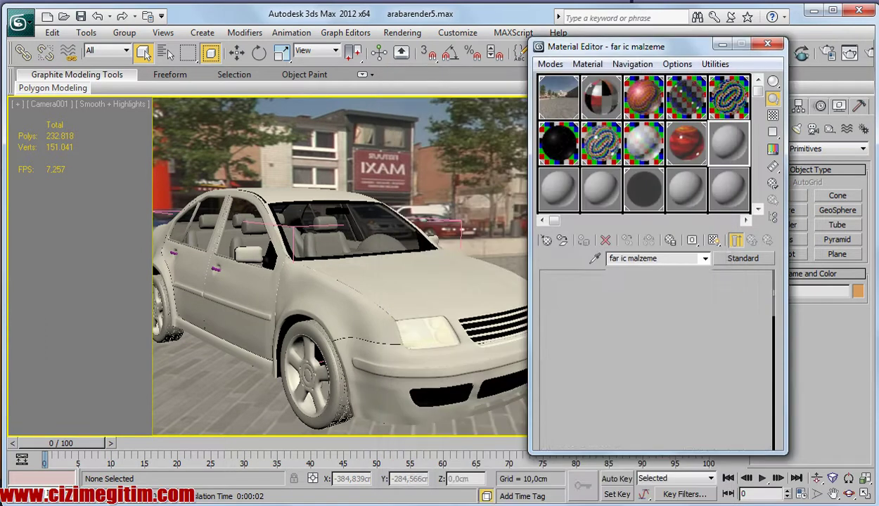
- Convert 'far ic malzeme' to Arch & Design using the Chrome template, with a checker background
double_click(452, 361)
left_click(761, 292)
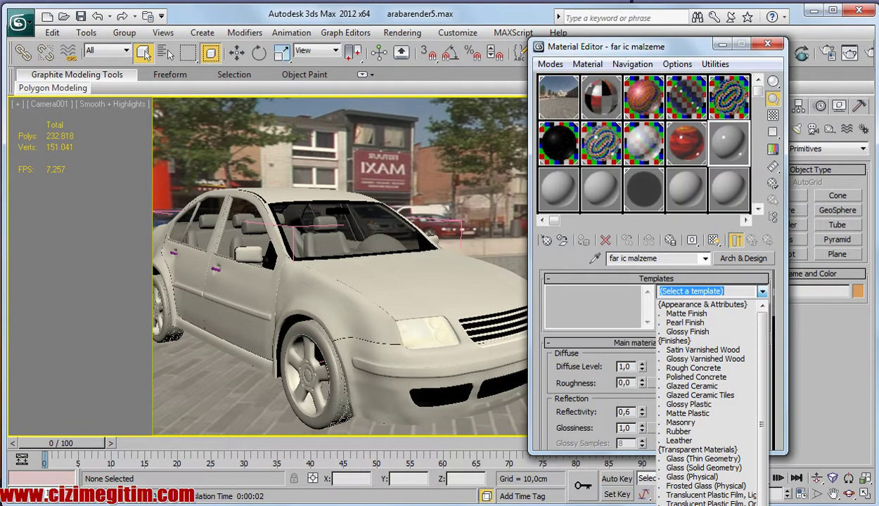
left_click(696, 491)
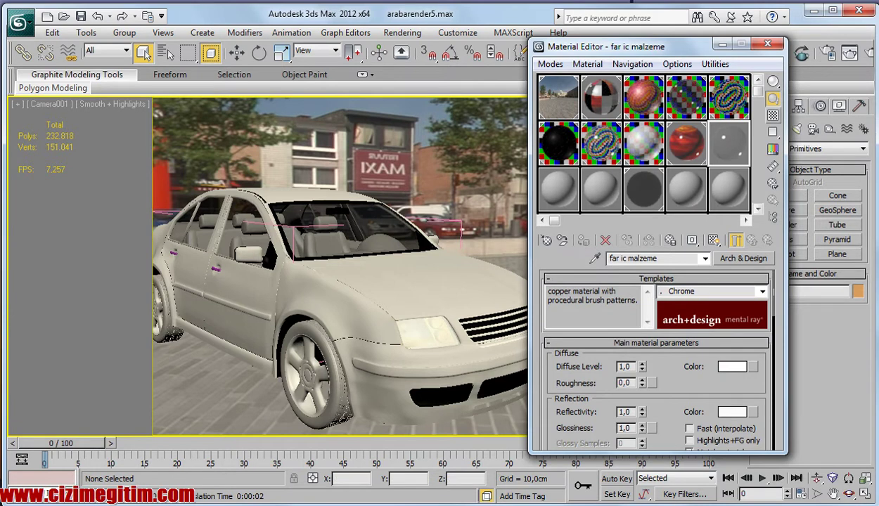
left_click(773, 115)
scroll(654, 351, "down", 1)
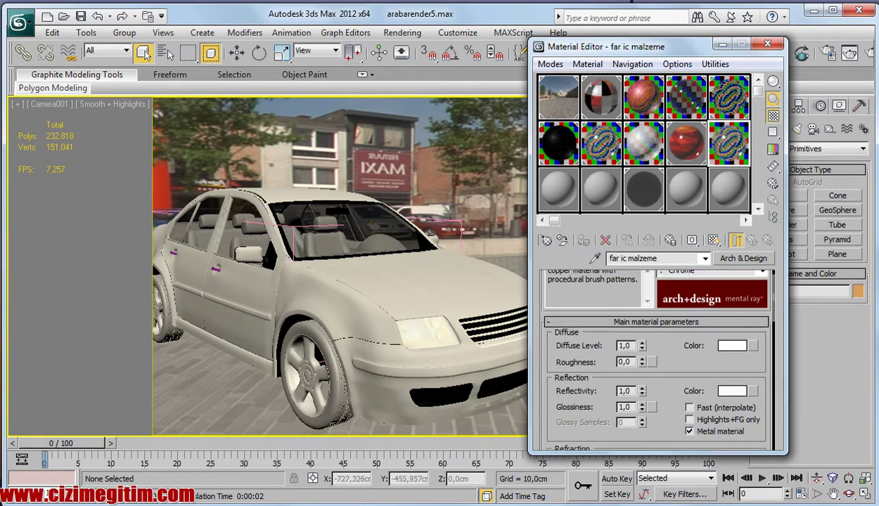
scroll(654, 351, "down", 4)
scroll(724, 394, "down", 1)
scroll(724, 394, "down", 3)
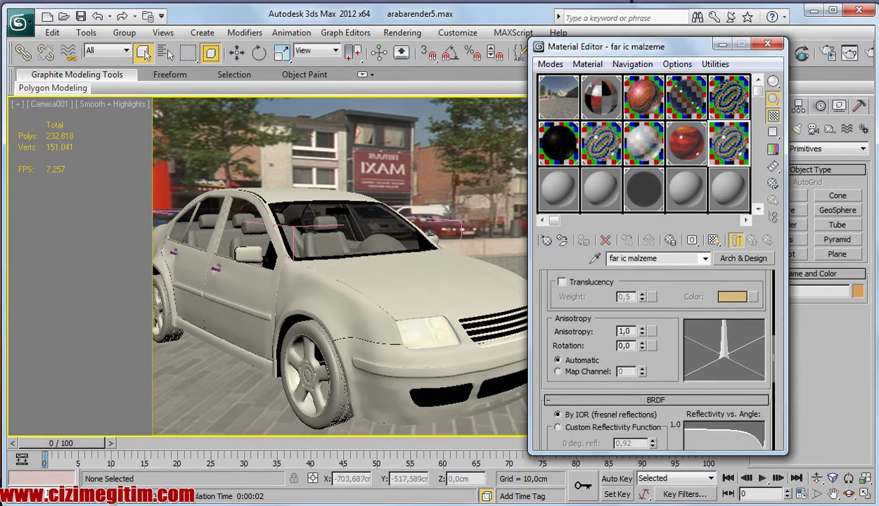
scroll(724, 394, "down", 3)
scroll(654, 359, "down", 2)
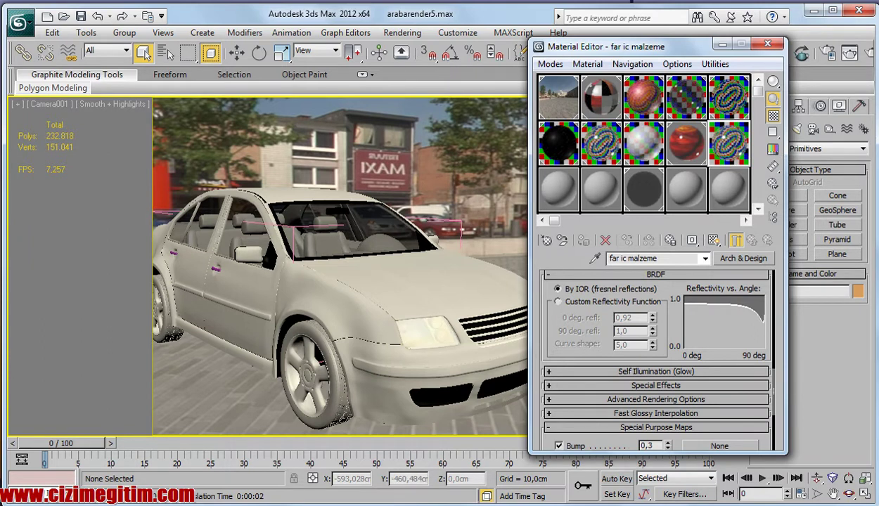
- Enable Self Illumination (Glow) on 'far ic malzeme' with Unitless luminance 0,1
left_click(655, 371)
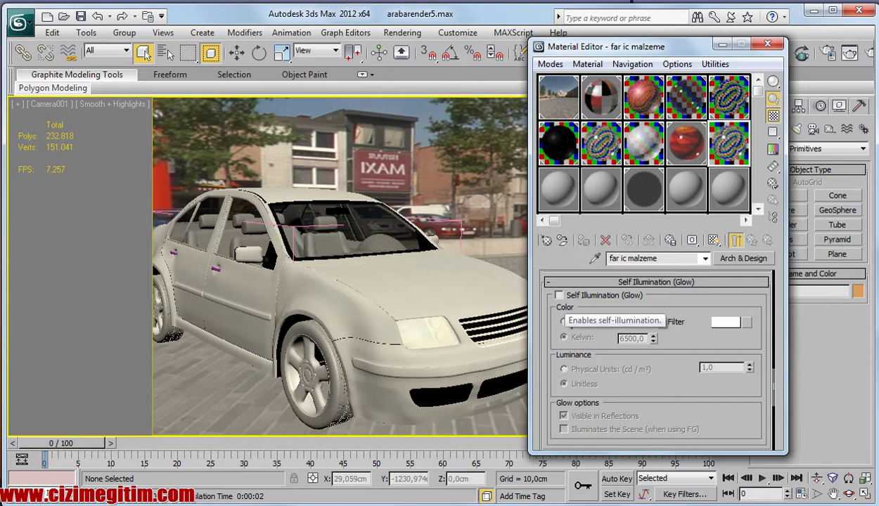
left_click(559, 295)
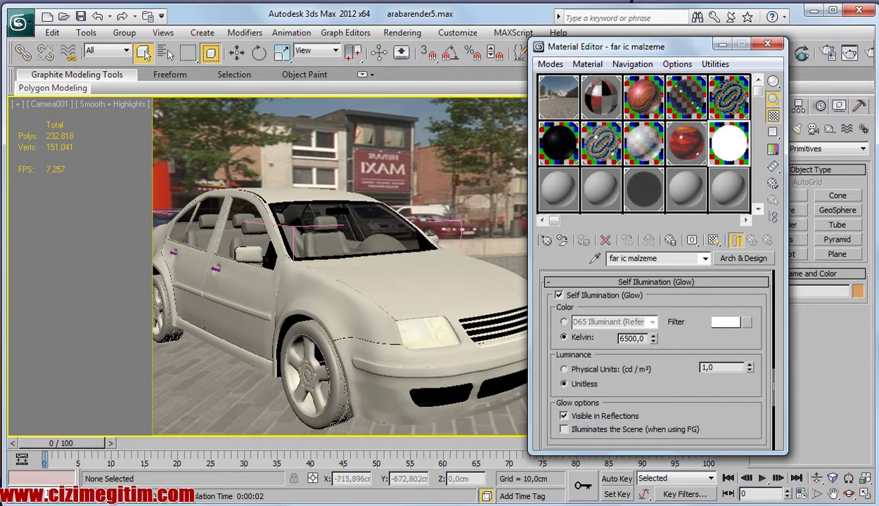
left_click(563, 369)
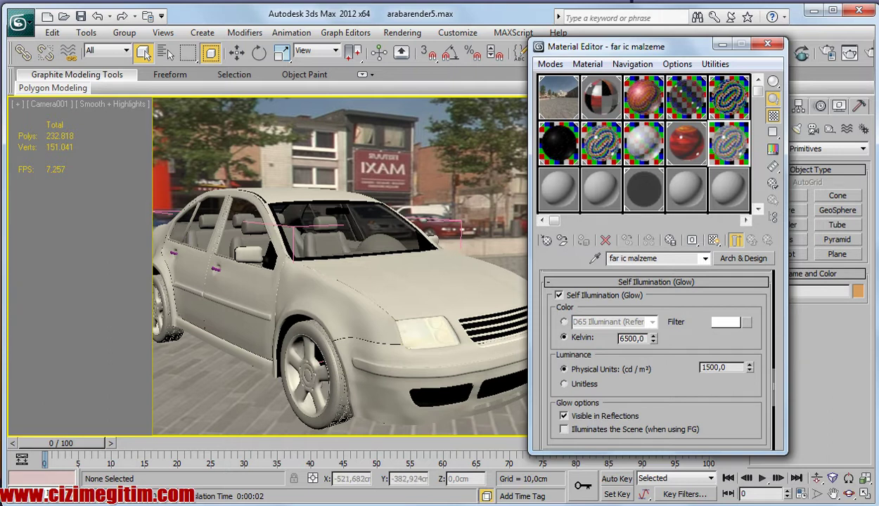
left_click(578, 384)
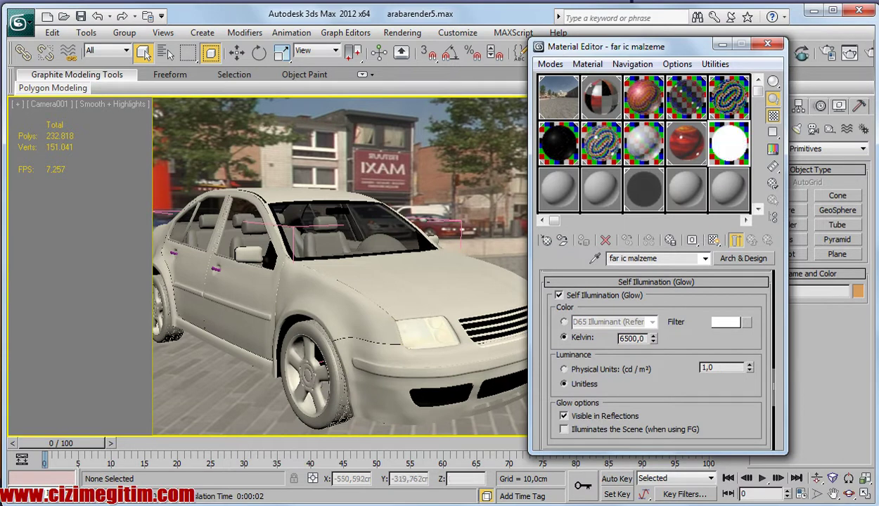
double_click(710, 367)
type("1")
key("Return")
- Inspect the enlarged material sample, then bring up the scene object list
double_click(728, 144)
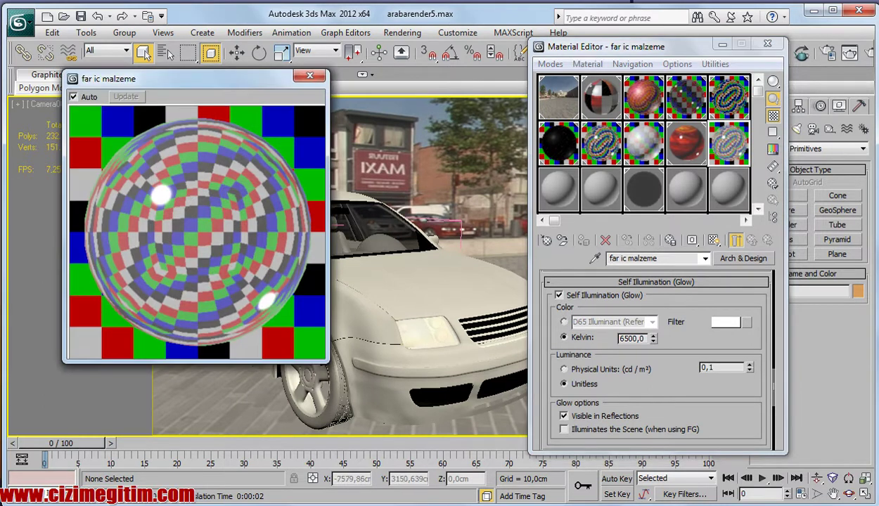
left_click(310, 76)
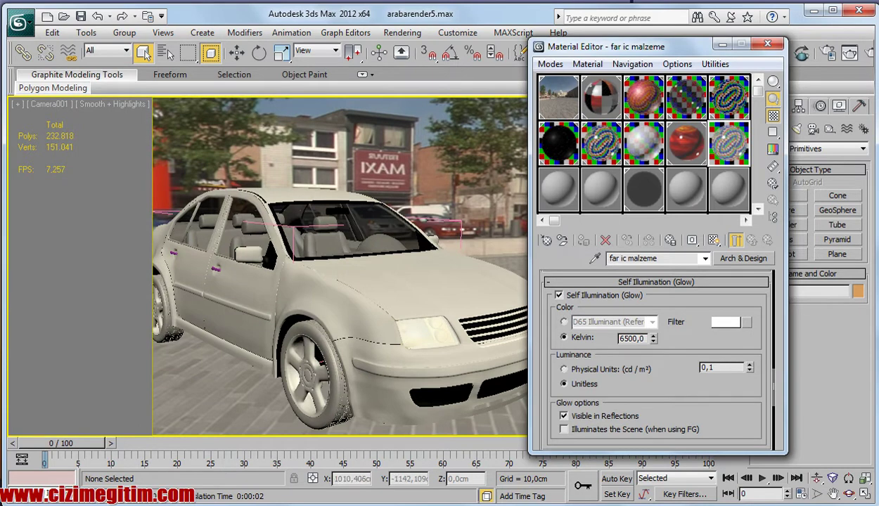
left_click(165, 52)
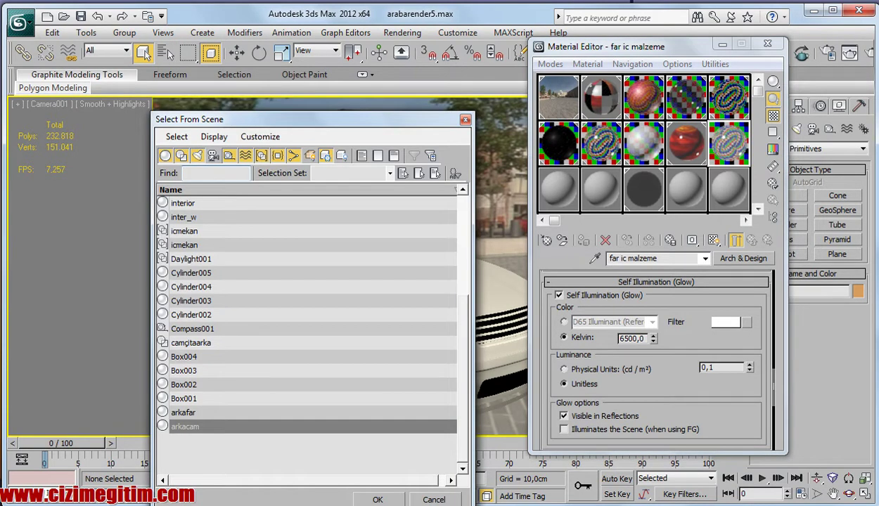
- Select onfar and onfar001, then switch to the 'plastik siyah' material
scroll(310, 331, "up", 3)
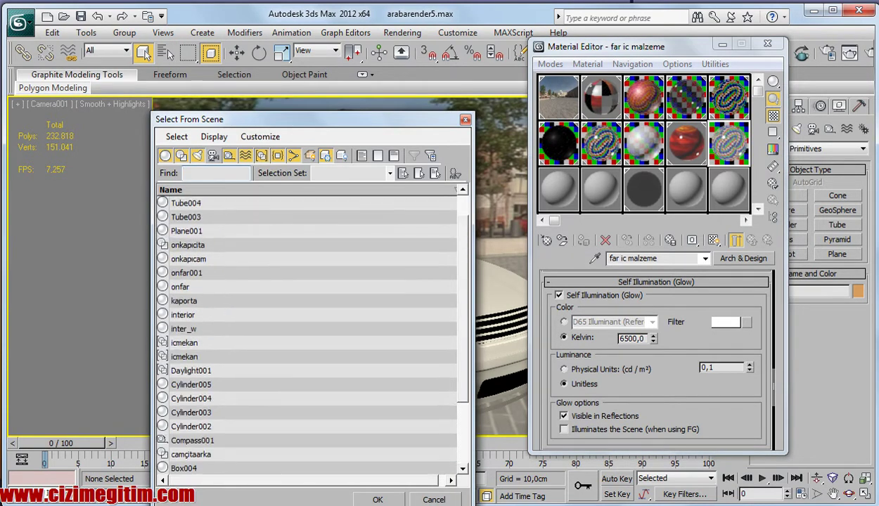
left_click(180, 287)
left_click(187, 273, "ctrl")
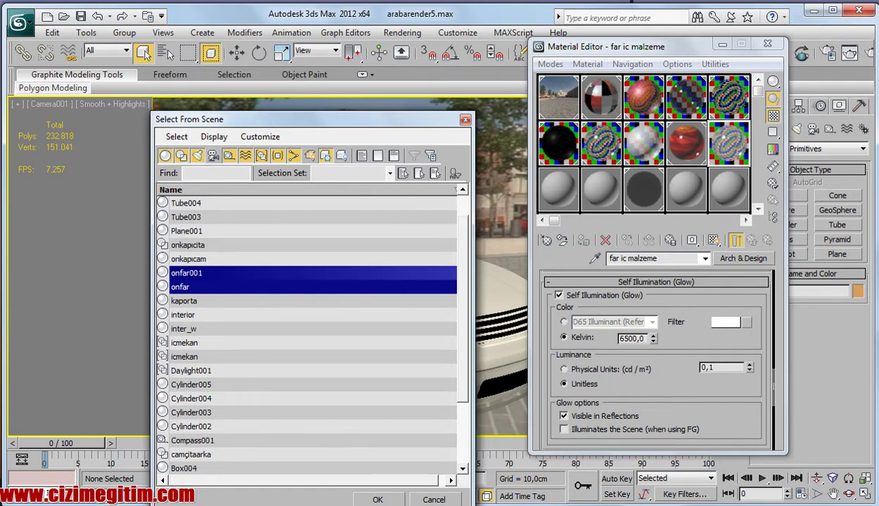
left_click(377, 500)
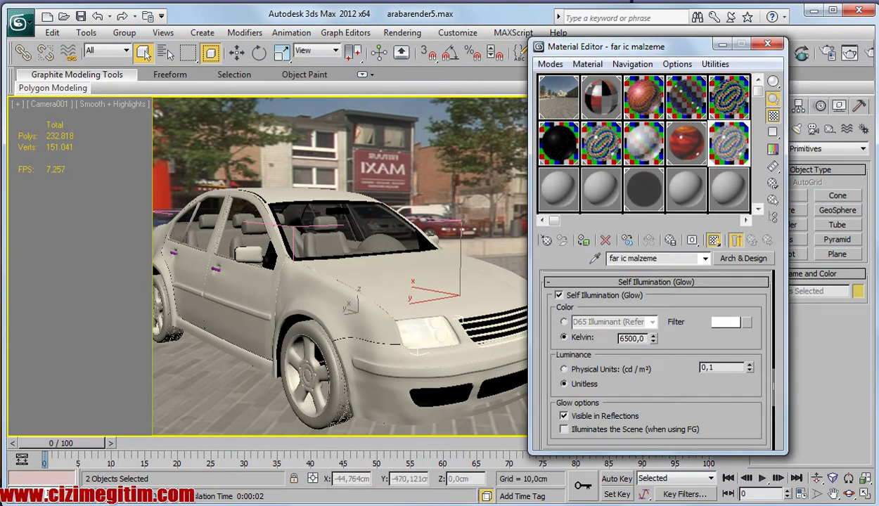
left_click(558, 143)
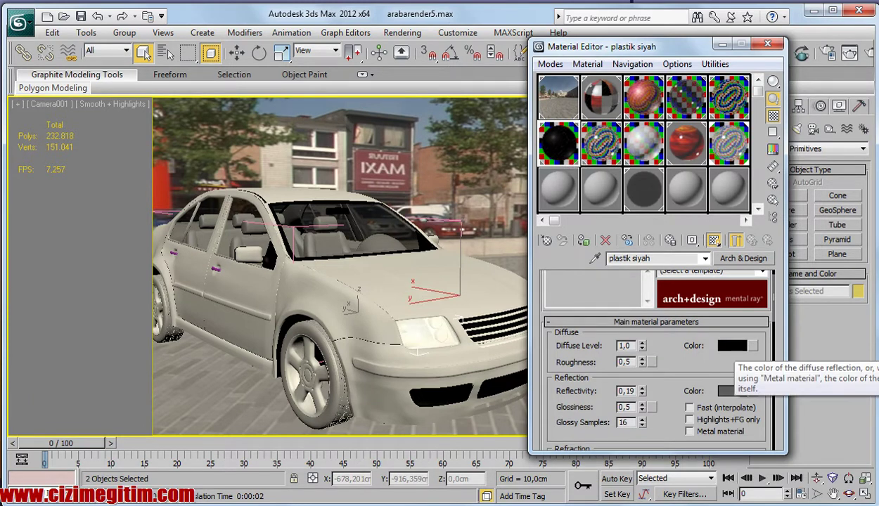
- Lighten the 'plastik siyah' diffuse colour to dark grey (about 0,196), then switch to 'krom'
left_click(731, 345)
mouse_move(570, 167)
left_mouse_down()
mouse_move(569, 151)
mouse_move(569, 172)
left_mouse_up()
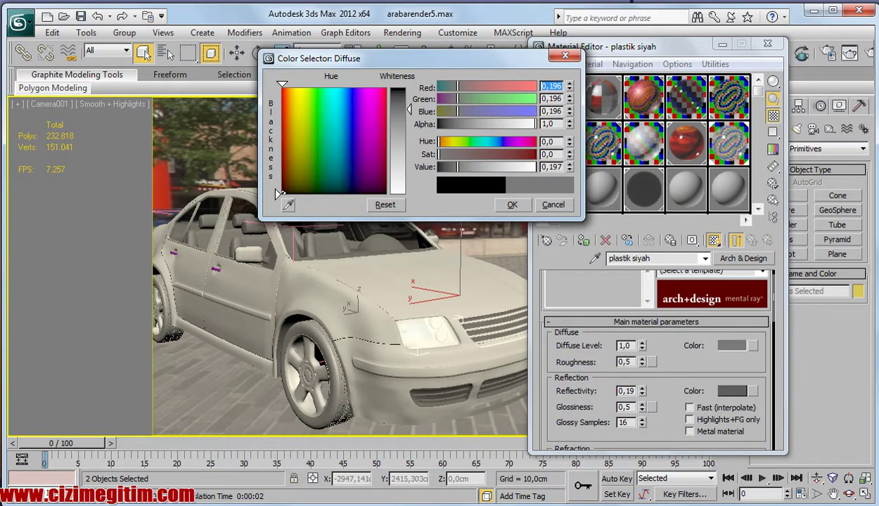
left_click(512, 204)
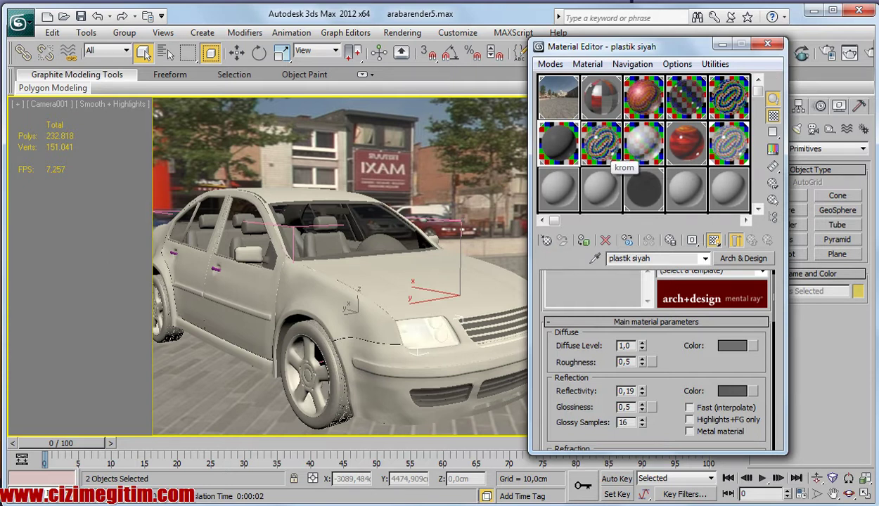
left_click(597, 147)
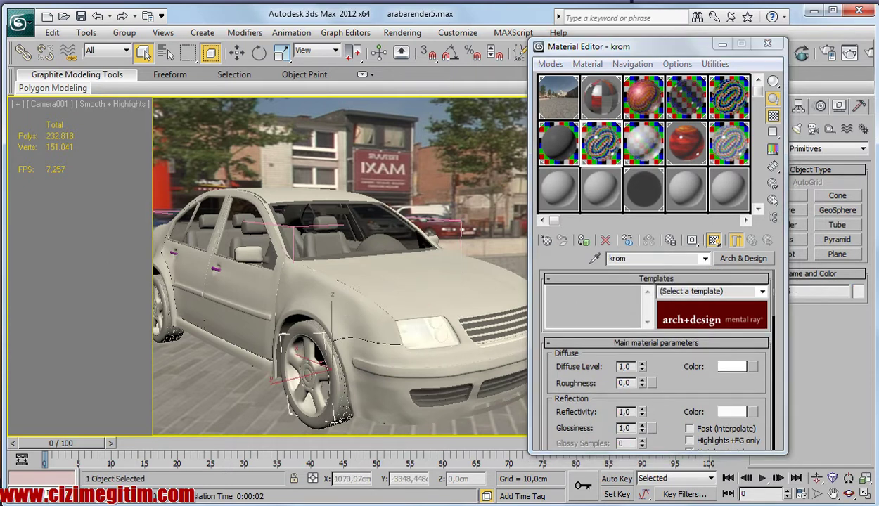
- Try selecting the car's front and rear wheels in the viewport
left_click(303, 365)
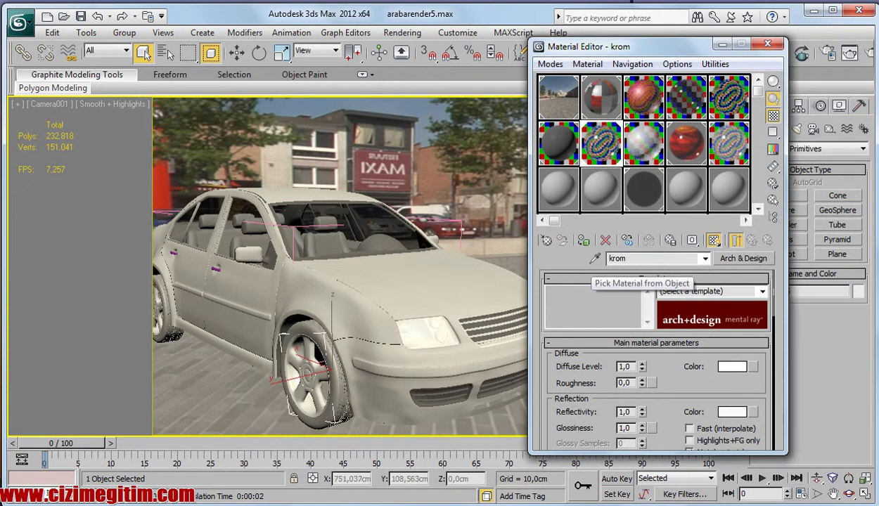
left_click(163, 312)
left_click(325, 405)
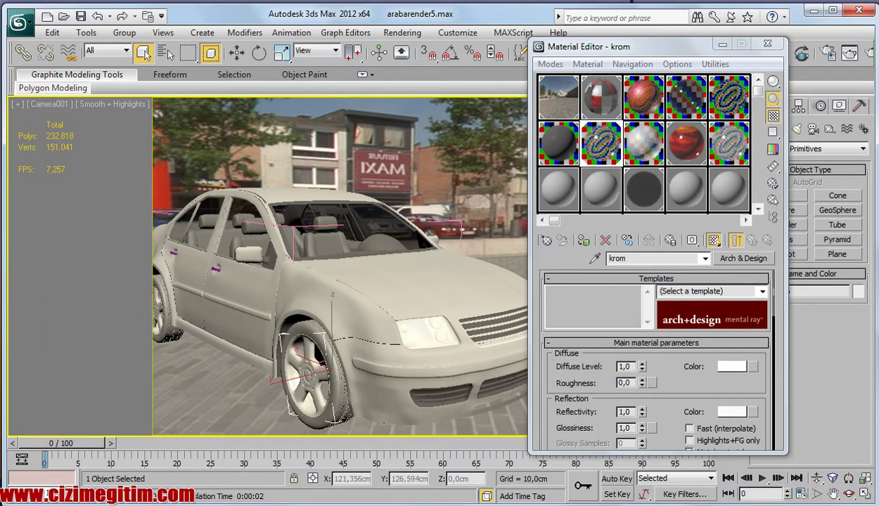
left_click(163, 313)
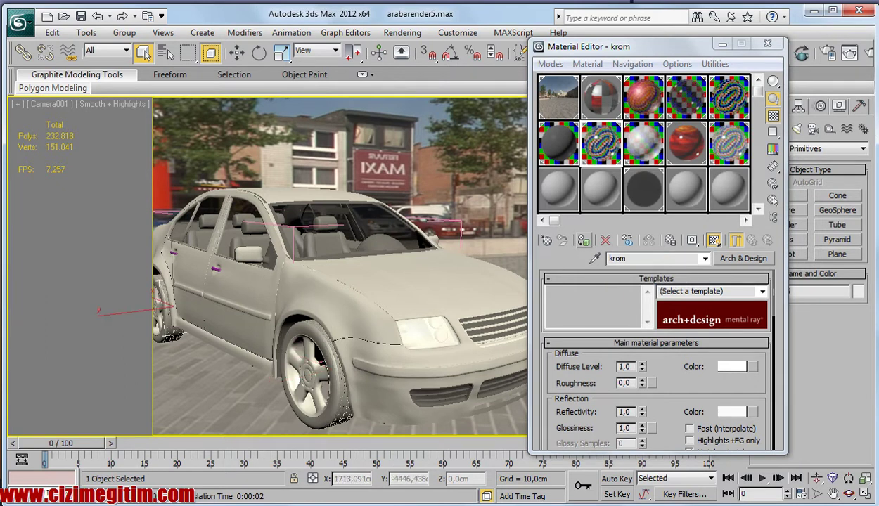
left_click(584, 241)
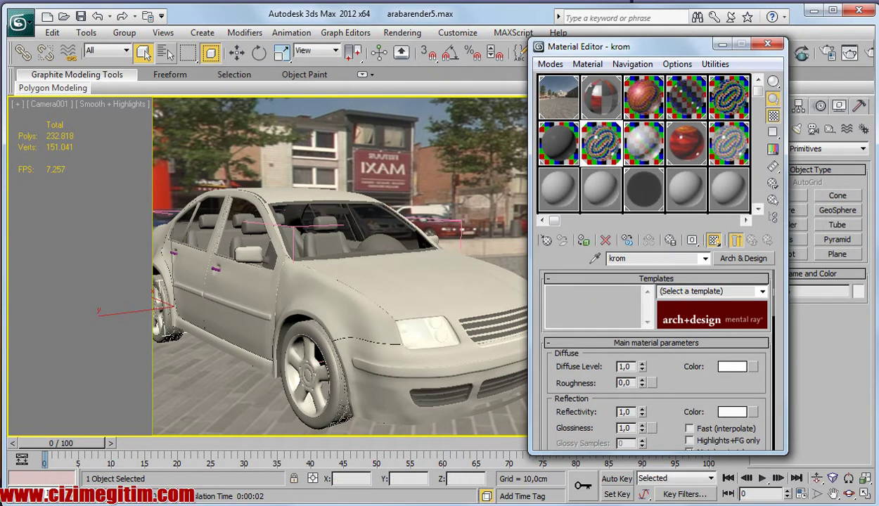
- Select the four rims Tube006 through Tube003 from the scene object list
left_click(164, 52)
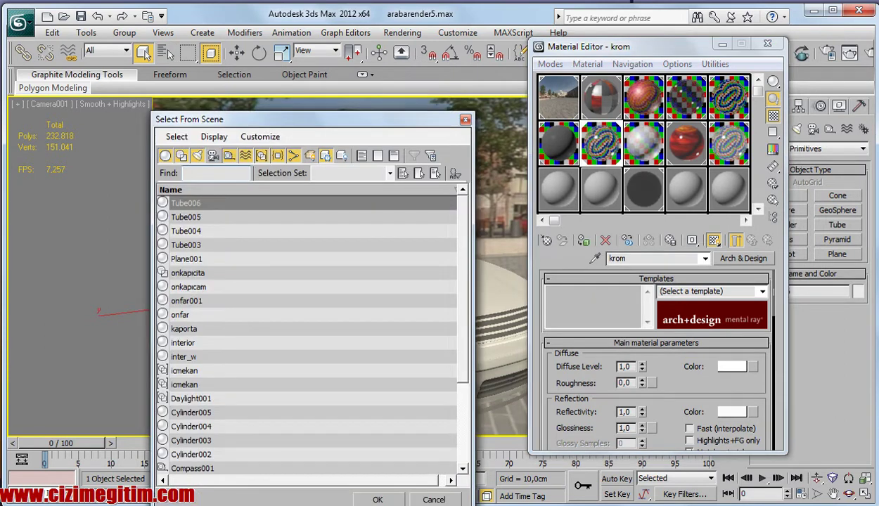
double_click(186, 203)
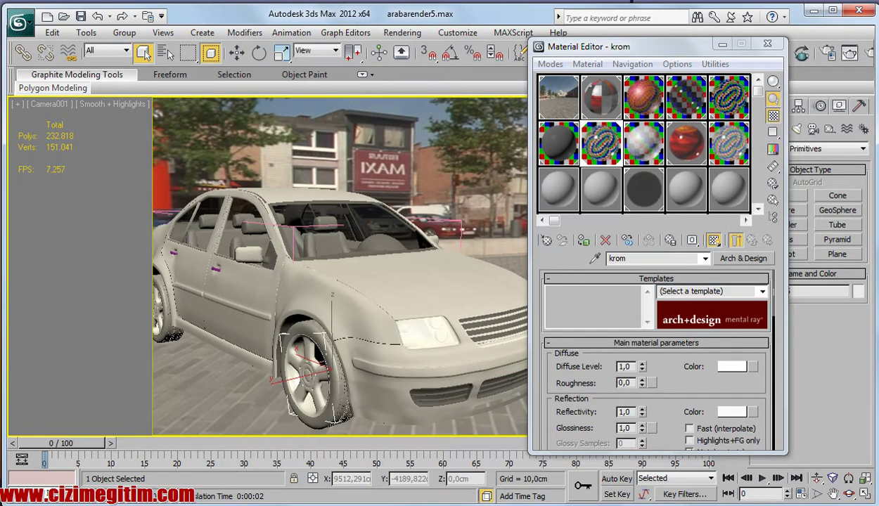
key("h")
left_click(186, 203)
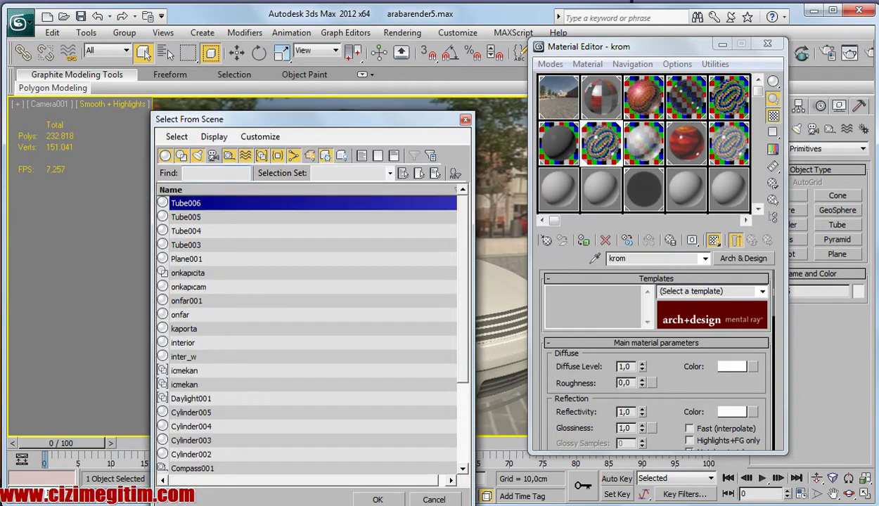
key("shift+Down")
key("shift+Down")
key("shift+Down")
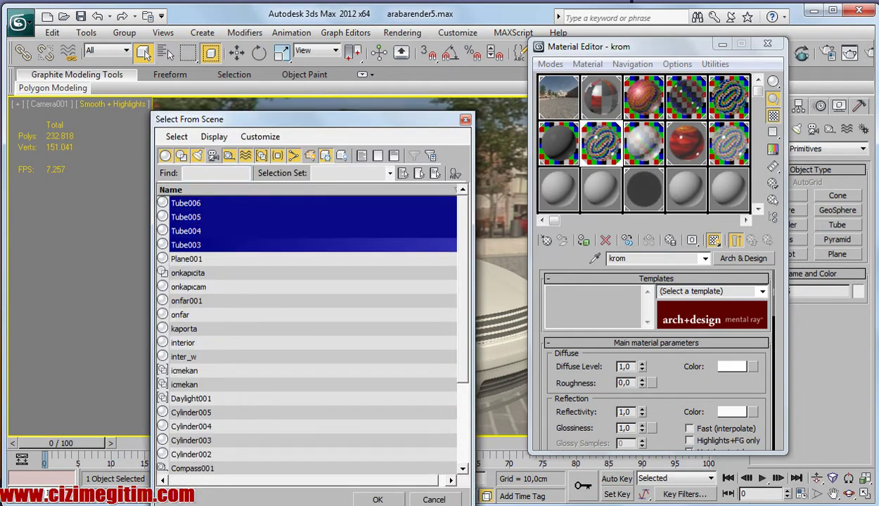
key("Return")
mouse_move(633, 47)
left_mouse_down()
mouse_move(254, 87)
mouse_move(143, 63)
mouse_move(163, 38)
mouse_move(182, 62)
mouse_move(448, 230)
mouse_move(309, 192)
left_mouse_up()
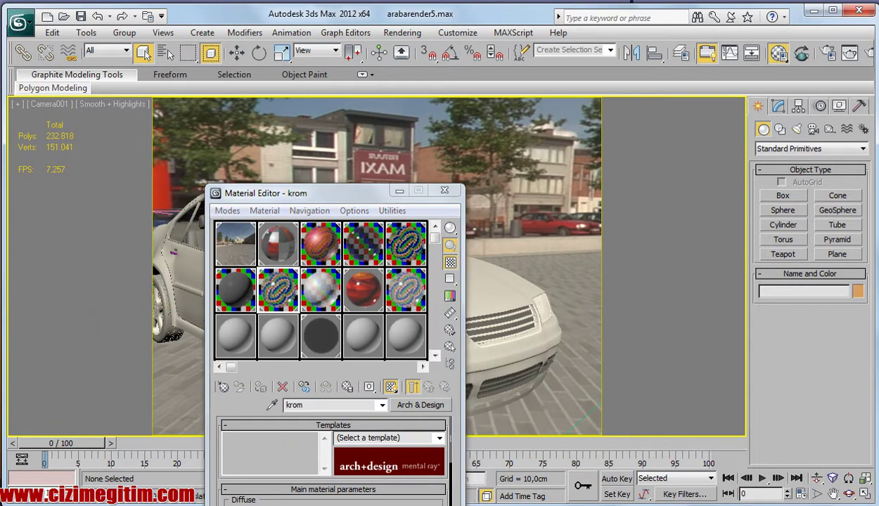
- Switch to a Perspective view and orbit around to the car's front and side
key("p")
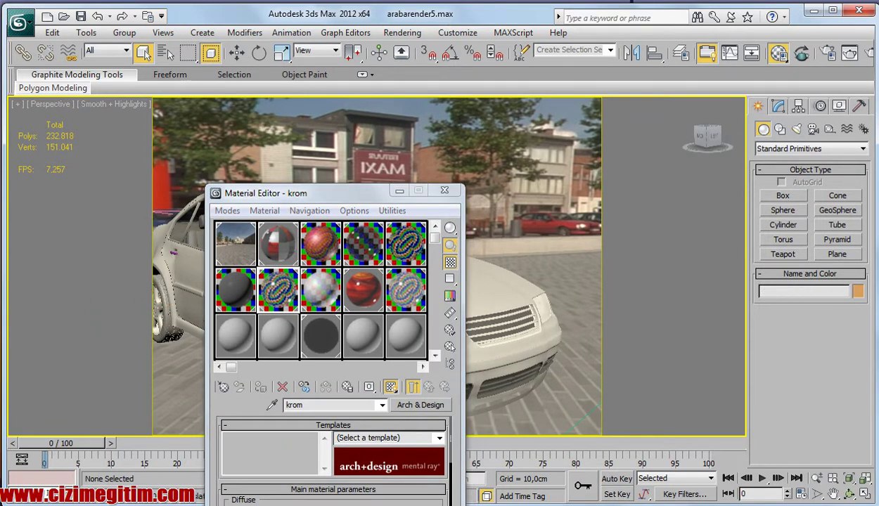
left_click_drag(309, 193, 650, 86)
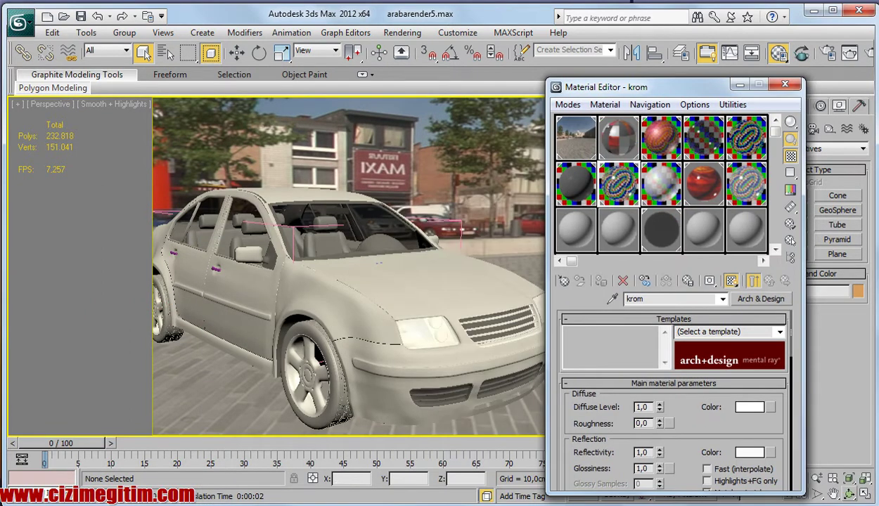
left_click(849, 495)
left_click_drag(379, 267, 435, 267)
left_click_drag(380, 267, 520, 277)
left_click(142, 53)
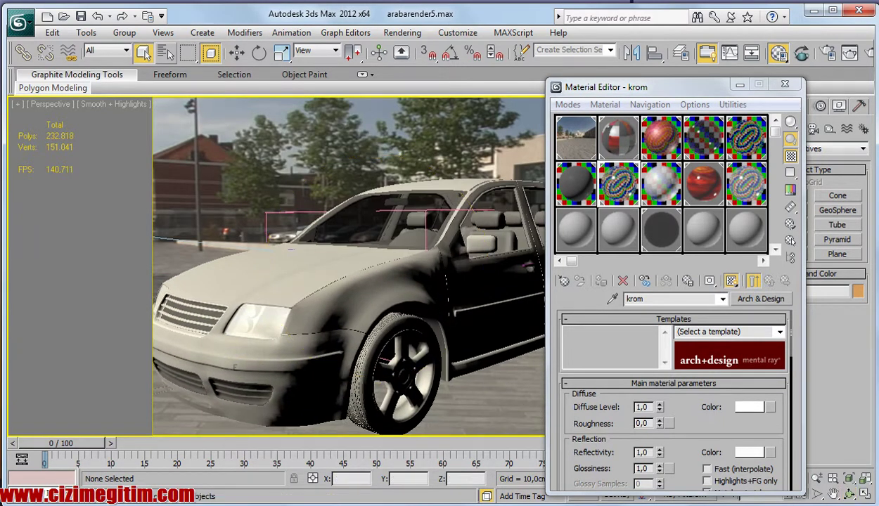
left_click(165, 52)
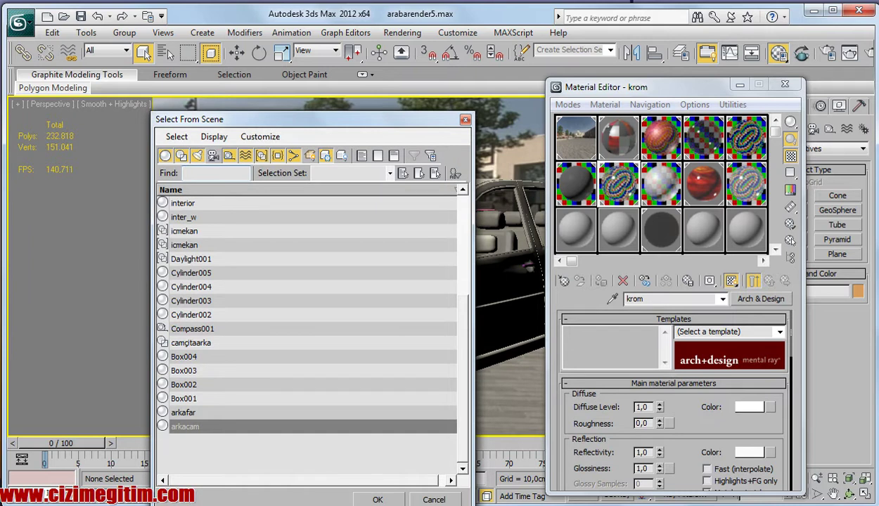
- Assign the krom material to rims Tube003–Tube006, then show 'ic mekan plastik'
scroll(310, 330, "up", 3)
left_click_drag(186, 203, 185, 244)
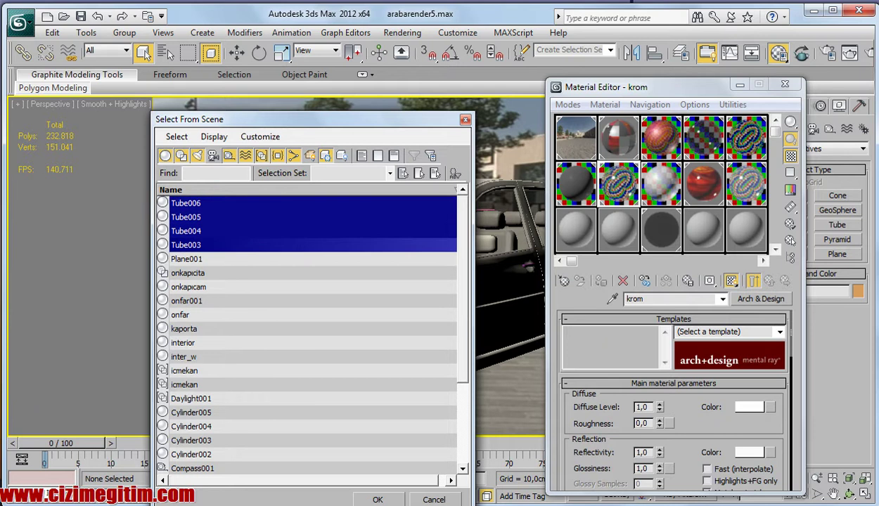
key("Return")
mouse_move(661, 87)
left_mouse_down()
mouse_move(647, 58)
mouse_move(176, 27)
left_mouse_up()
left_click(117, 222)
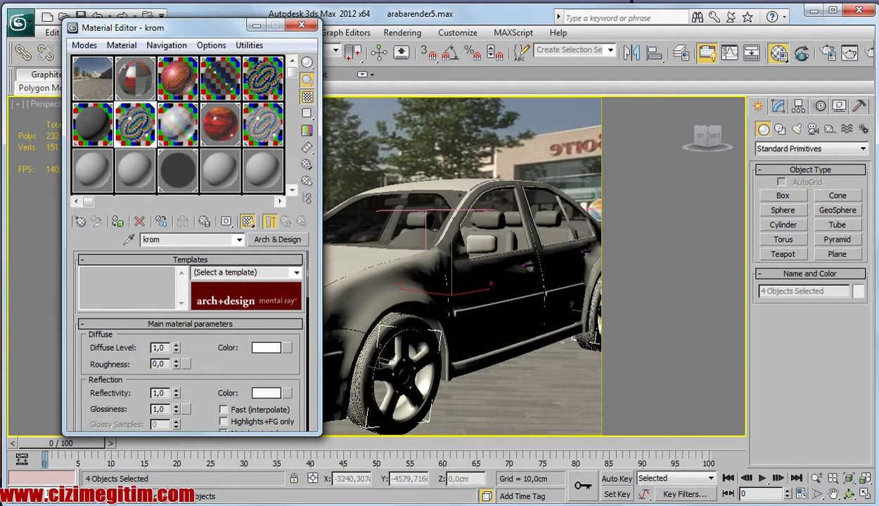
left_click(134, 170)
left_click(92, 170)
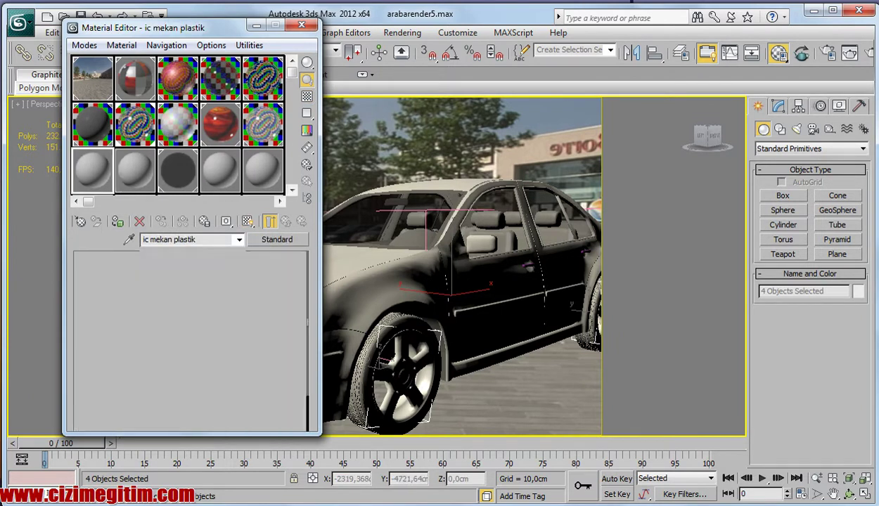
- Browse the sample slots and settle on the 'tekerlek plastik' material
left_click(220, 170)
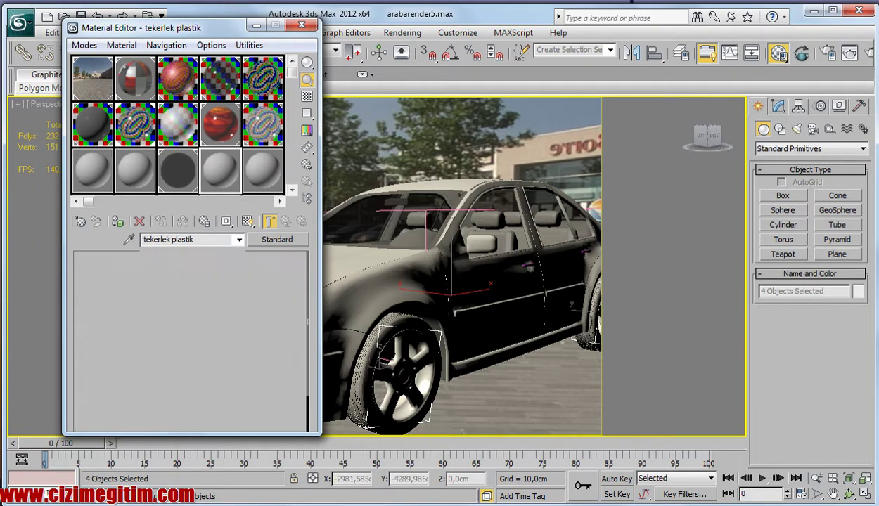
left_click(92, 124)
left_click(177, 125)
left_click(93, 125)
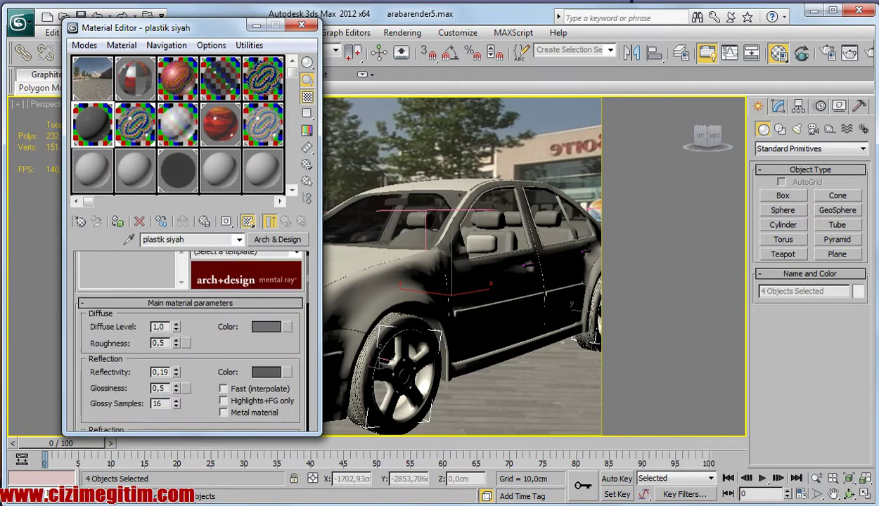
left_click(92, 170)
left_click(134, 170)
left_click(177, 170)
left_click(219, 170)
left_click(262, 170)
left_click(177, 170)
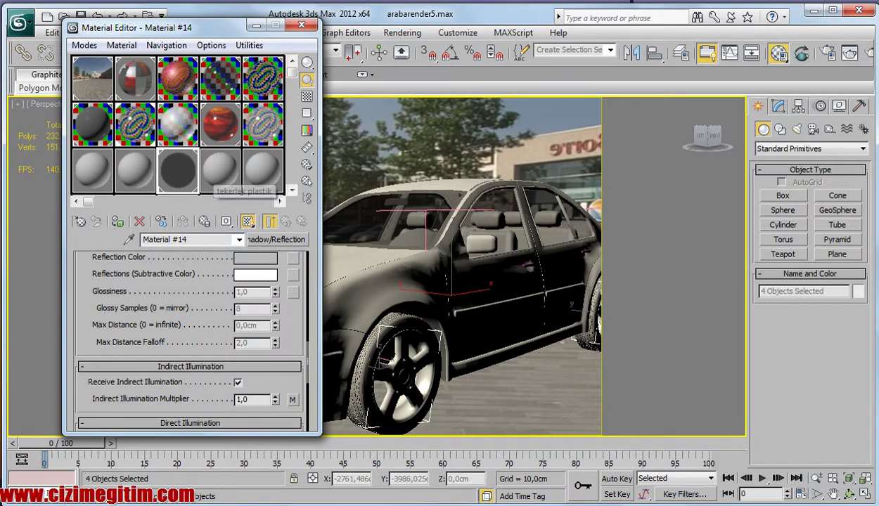
left_click(219, 170)
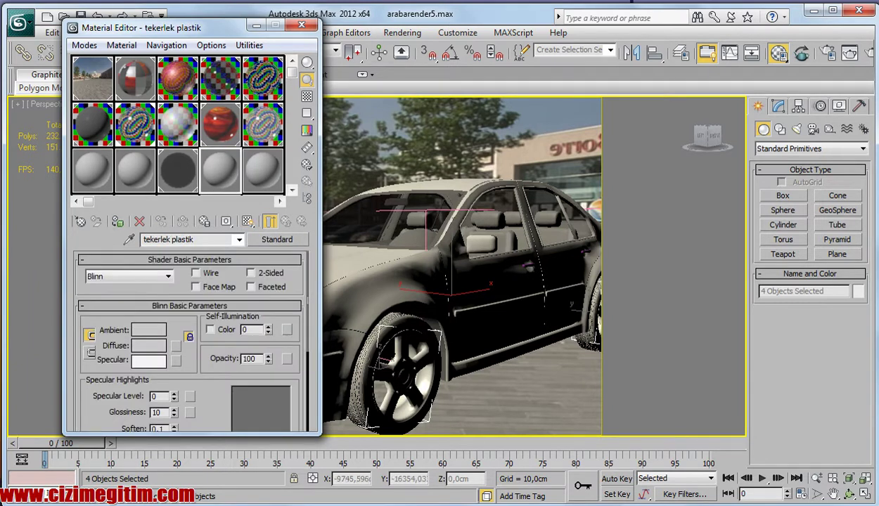
- Turn 'tekerlek plastik' into an Autodesk library Plastic material with a checker background
left_click(277, 239)
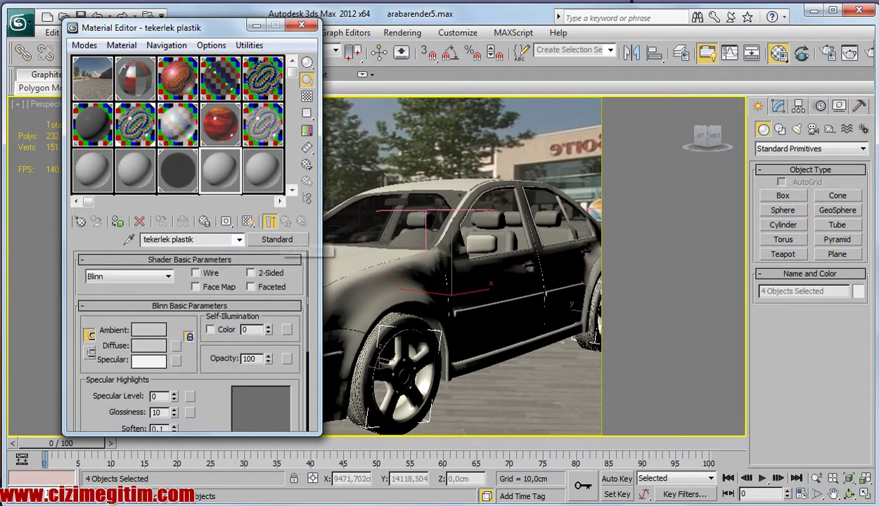
scroll(535, 390, "down", 2)
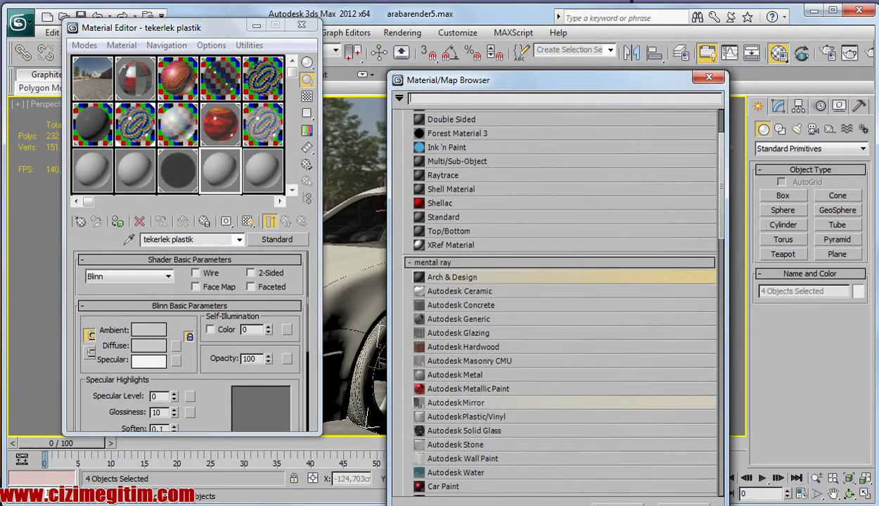
scroll(534, 390, "down", 4)
scroll(534, 390, "down", 4)
scroll(555, 390, "down", 2)
left_click(425, 449)
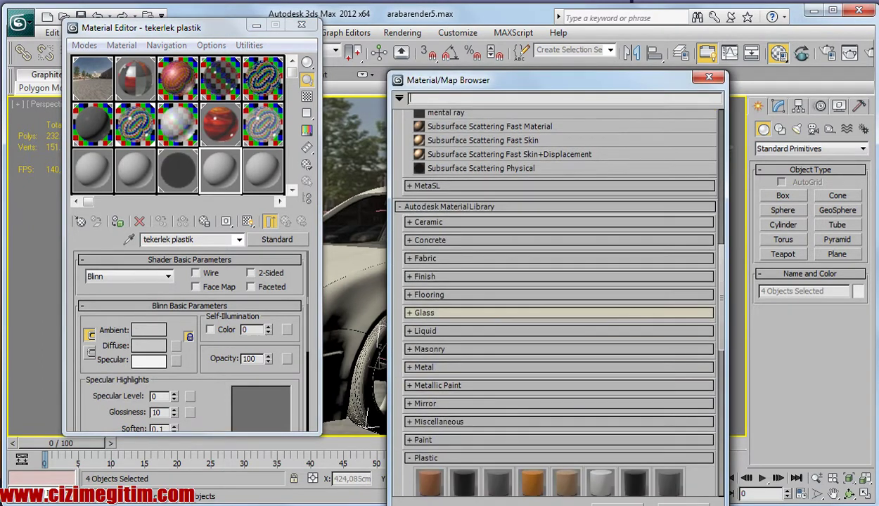
scroll(555, 390, "down", 2)
scroll(555, 390, "down", 2)
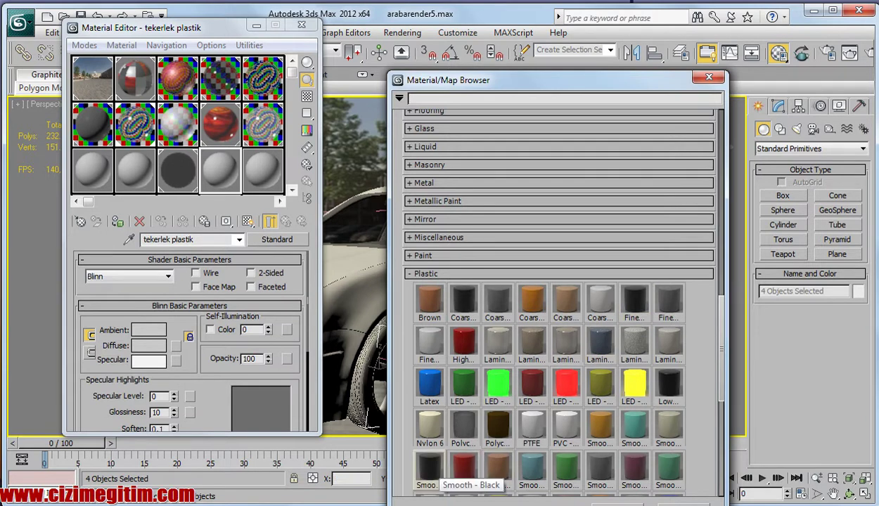
double_click(429, 468)
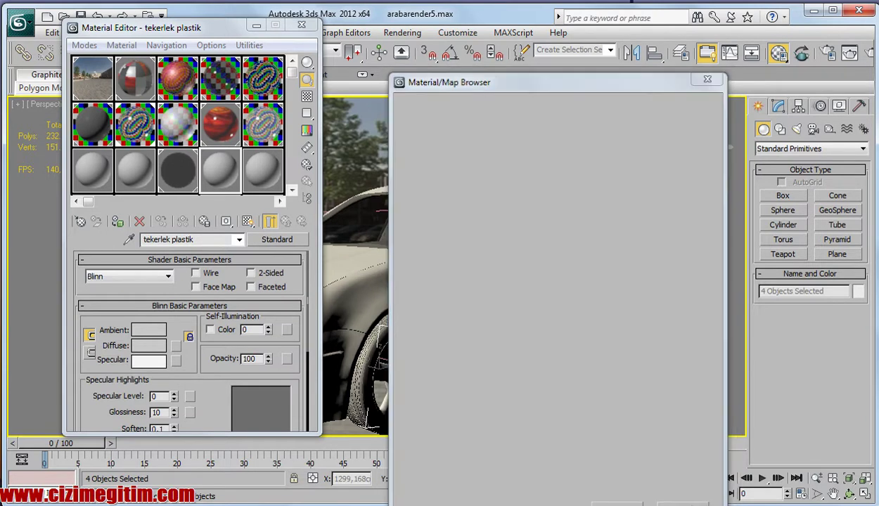
left_click(307, 97)
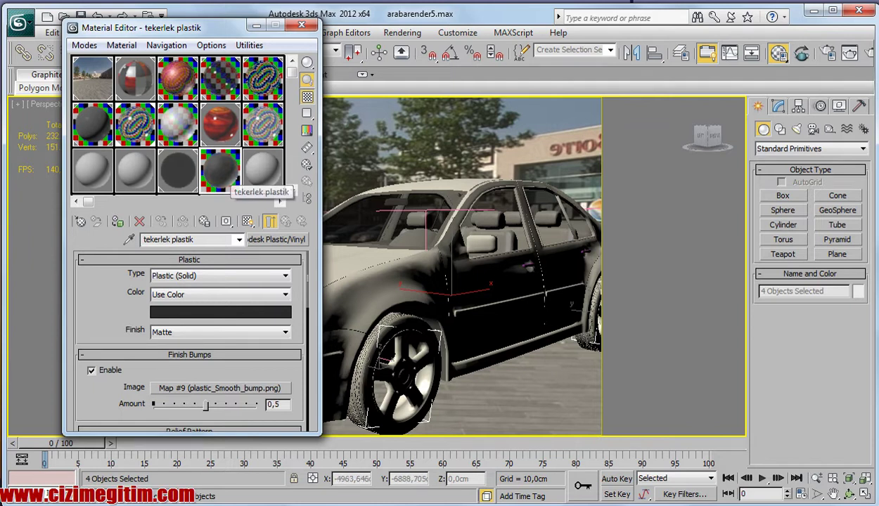
- Apply a Plastic swatch from the browser, giving a Plastic (Solid) Matte material
left_click(80, 221)
scroll(563, 273, "down", 1)
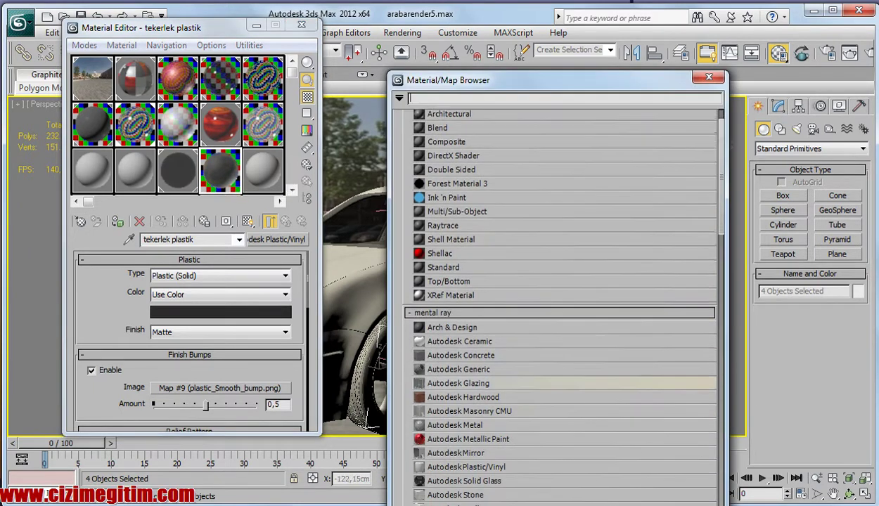
scroll(562, 273, "down", 4)
scroll(563, 273, "down", 1)
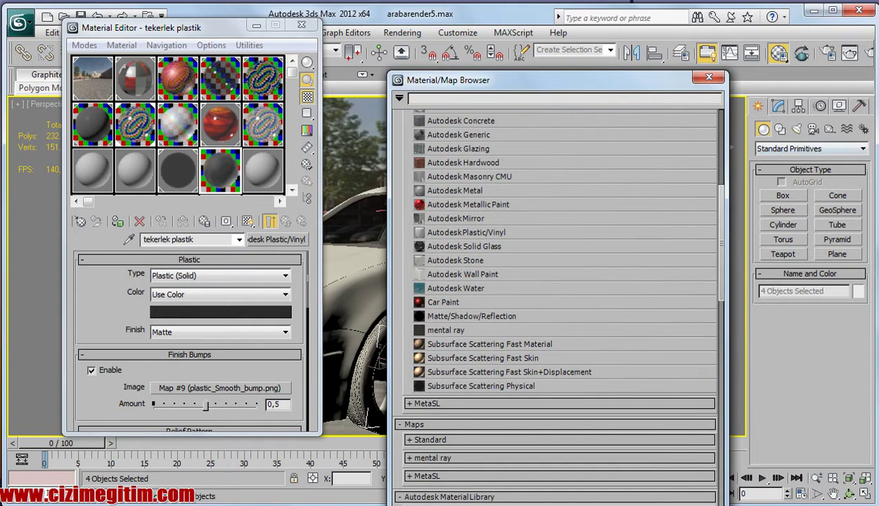
left_click(708, 77)
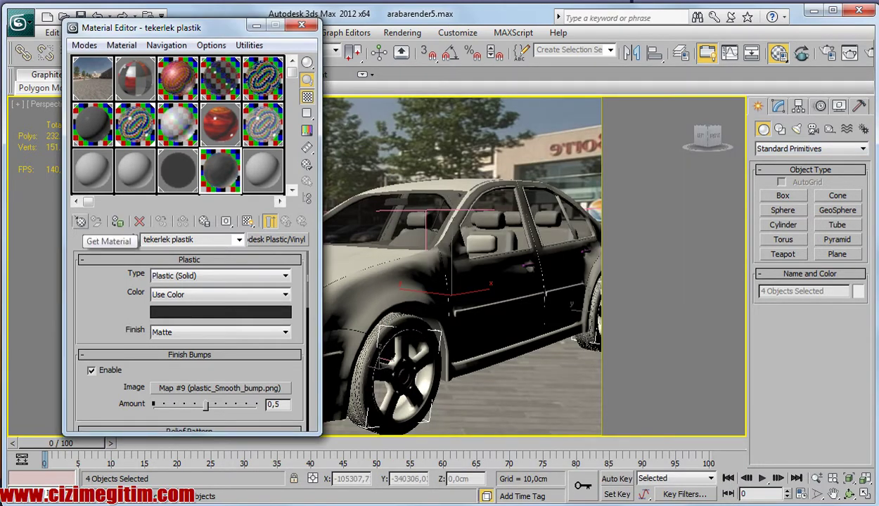
left_click(80, 221)
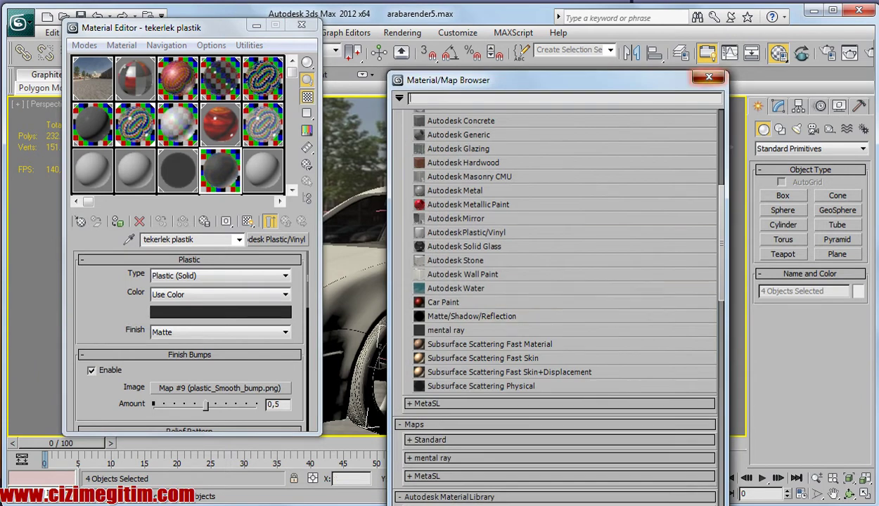
left_click(709, 78)
left_click(80, 221)
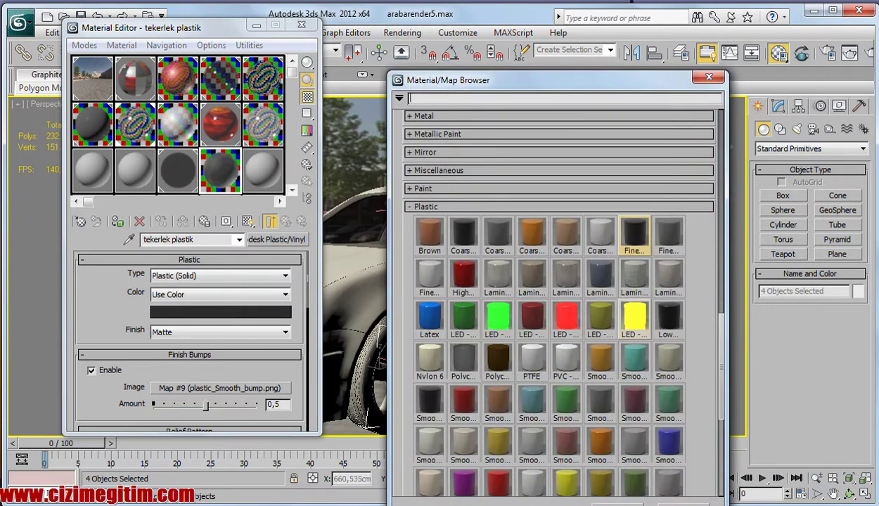
double_click(634, 235)
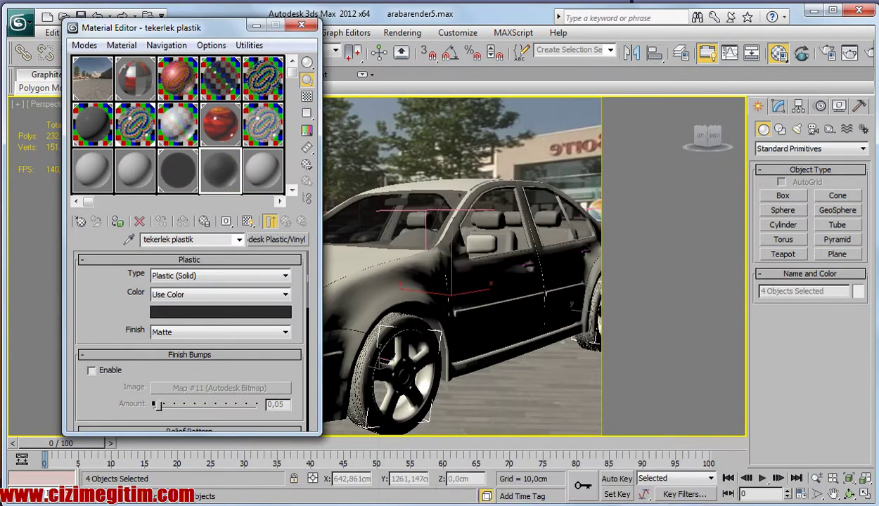
- Show the checkered sample background, select the front wheel, and close the Material Editor
left_click(307, 96)
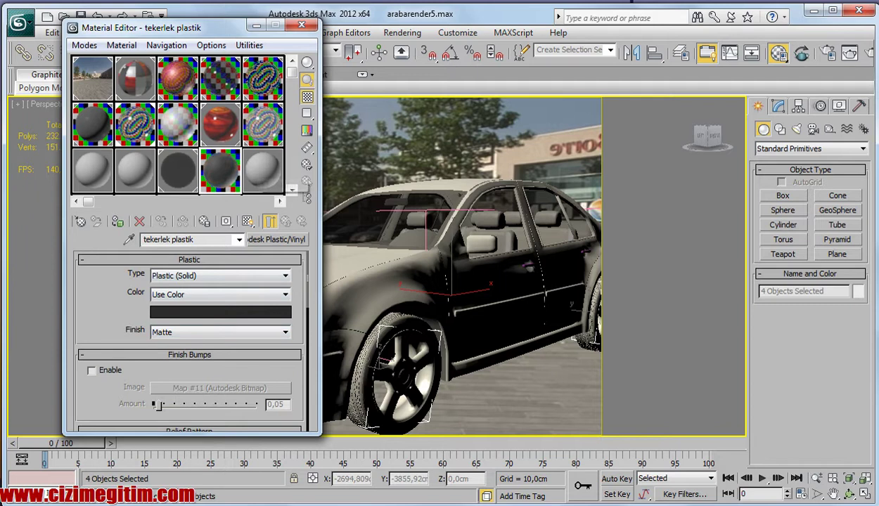
left_click(397, 366)
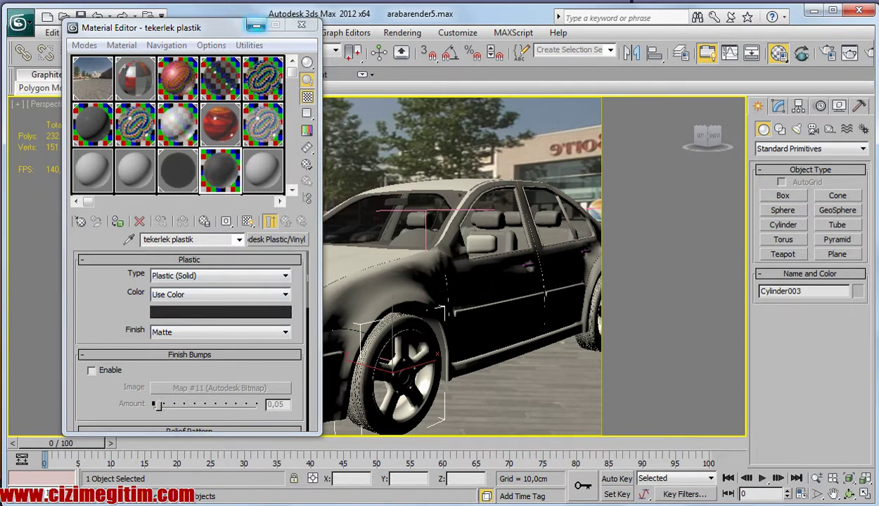
left_click(255, 26)
- Browse the Select by Name object list, then undo back to the front and rear wheel selections
key("h")
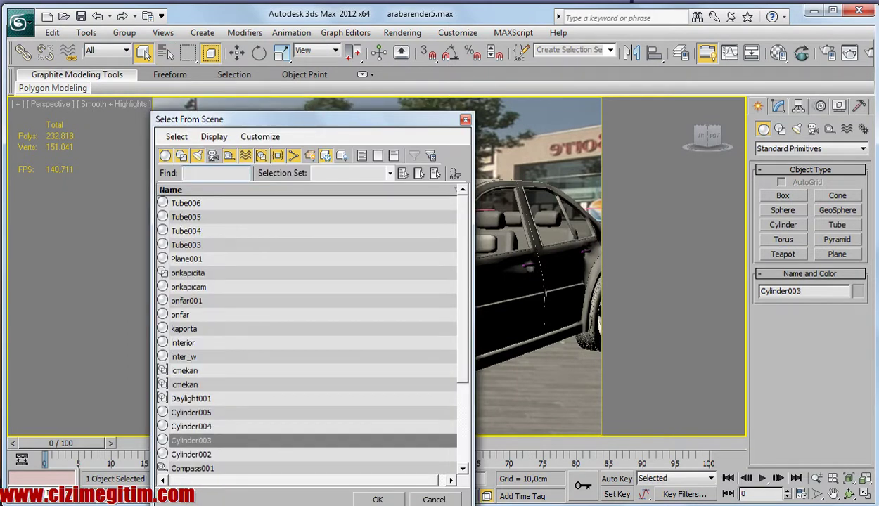
scroll(306, 327, "down", 1)
scroll(306, 328, "down", 1)
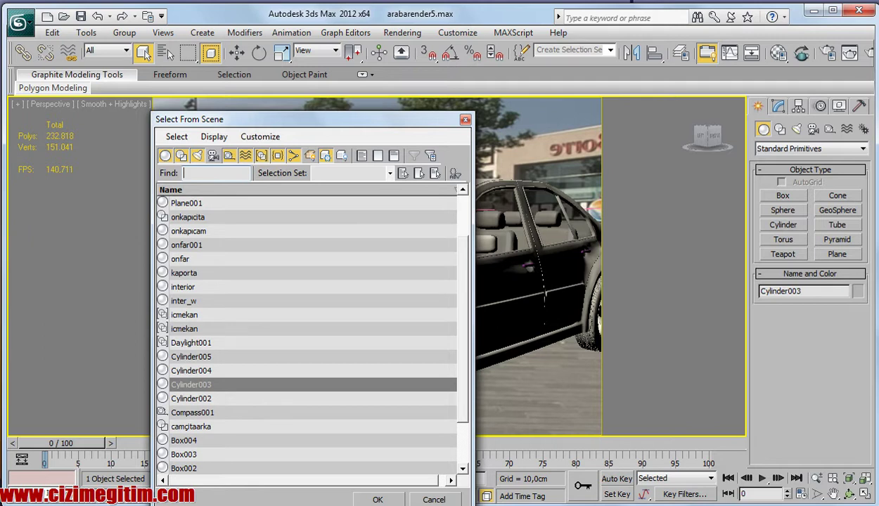
key("Return")
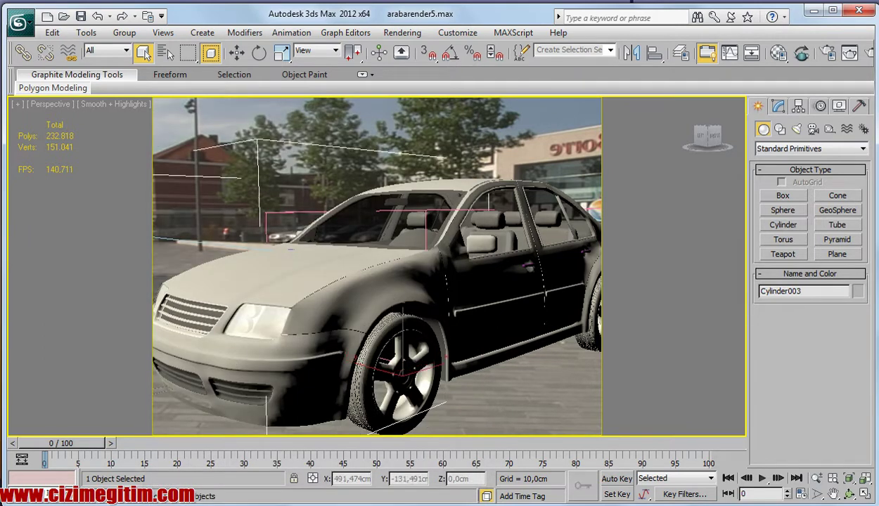
key("ctrl+z")
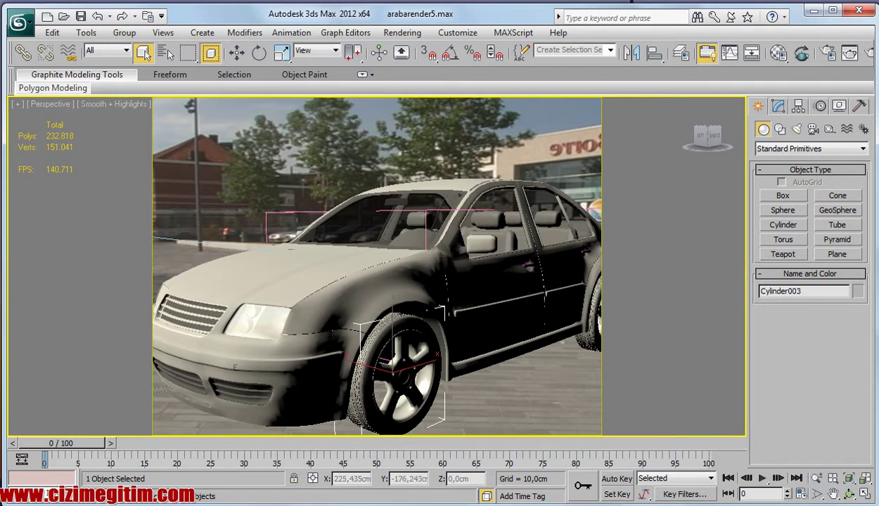
key("ctrl+z")
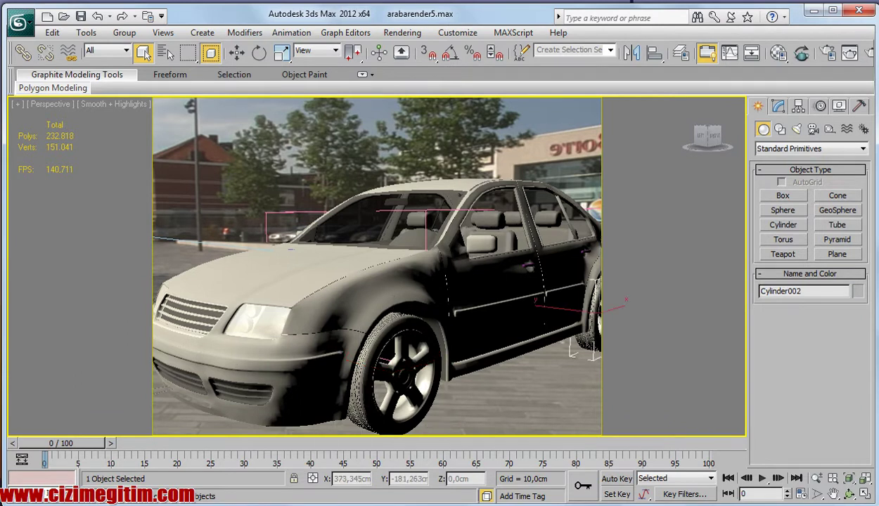
- Orbit around the car and select Cylinder004, then the left front wheel
key("e")
middle_click_drag(377, 267, 548, 267, "alt")
key("q")
left_click(538, 373)
left_click(344, 313)
- Add the right front wheel and show the tekerlek plastik material shaded on it in the viewport
left_click(538, 373, "ctrl")
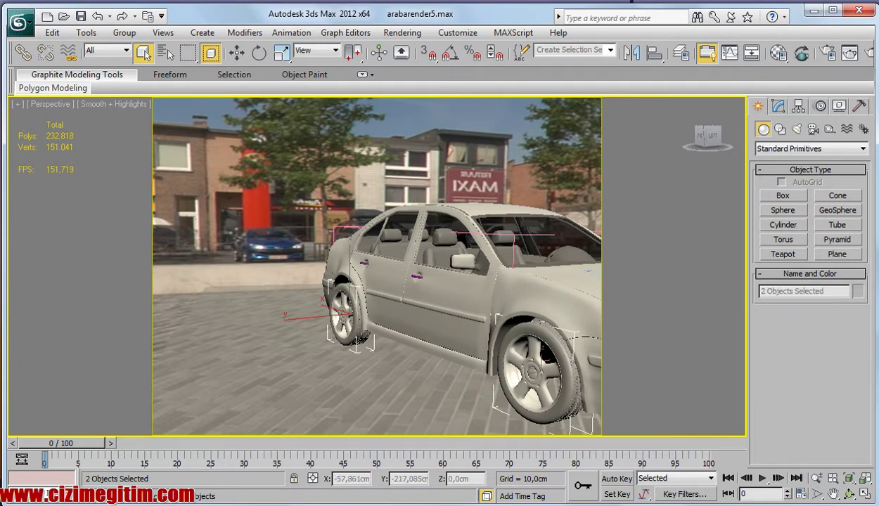
left_click(777, 53)
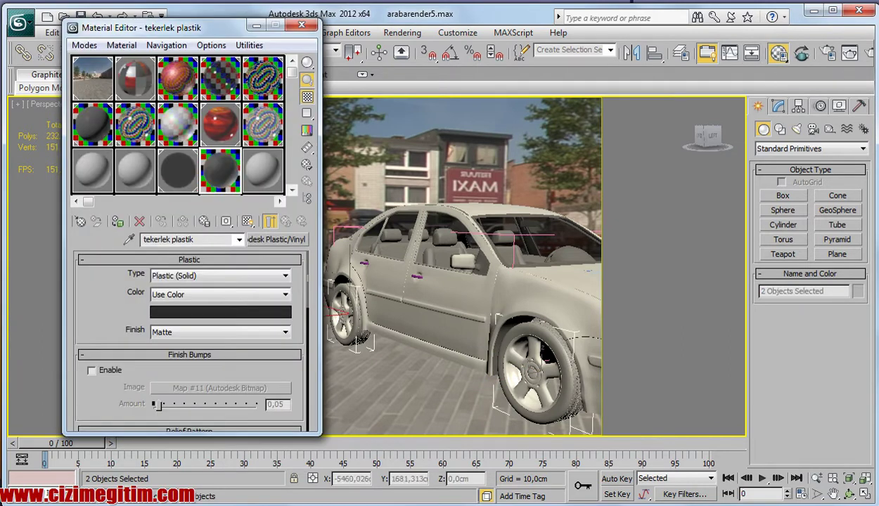
left_click(178, 170)
left_click(220, 170)
left_click(247, 221)
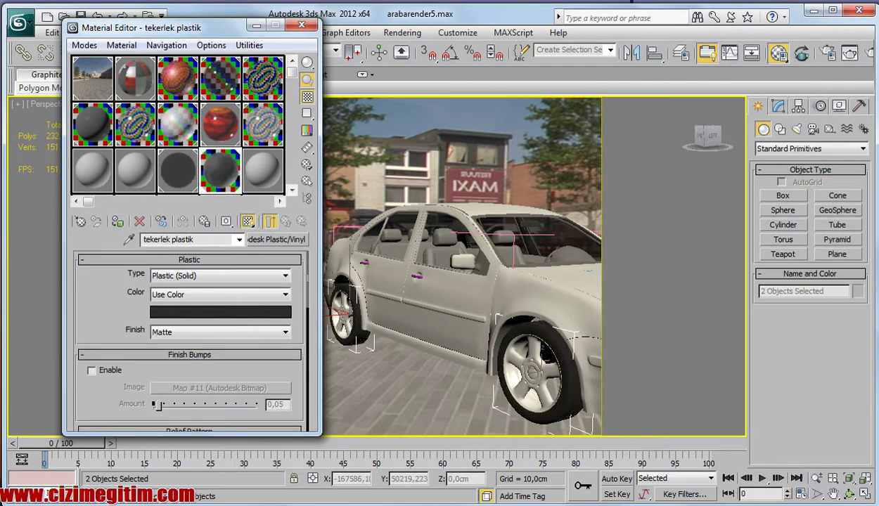
left_click(301, 27)
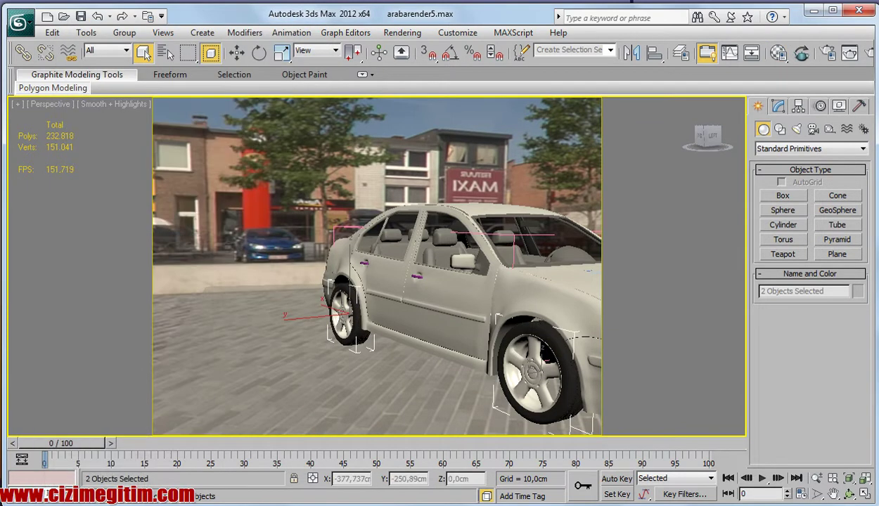
- Orbit to the car's front-left and select its front and rear wheels
left_click(849, 494)
mouse_move(450, 267)
left_mouse_down()
mouse_move(323, 267)
mouse_move(450, 267)
left_mouse_up()
left_click(143, 53)
left_click(303, 373)
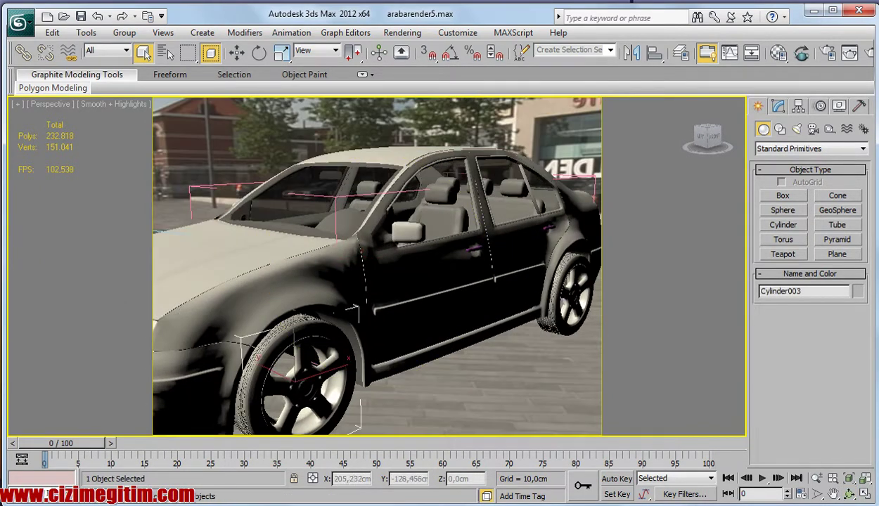
left_click(568, 291, "ctrl")
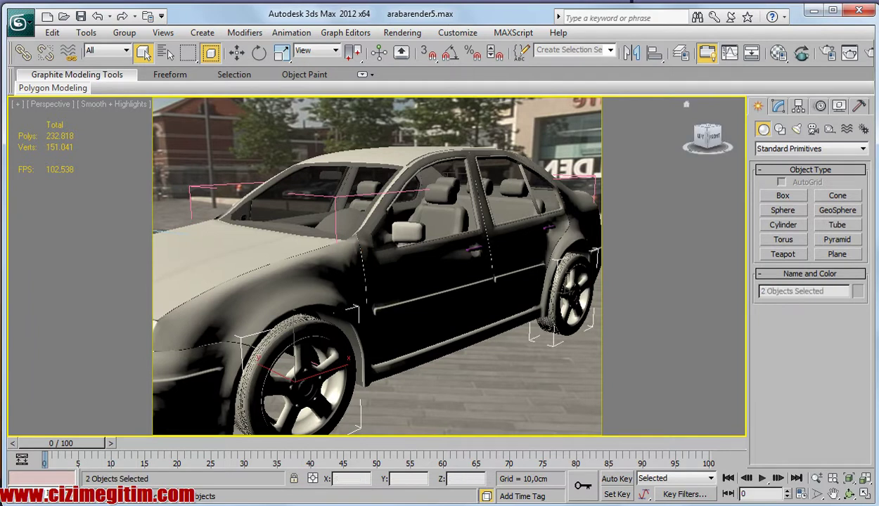
left_click(776, 53)
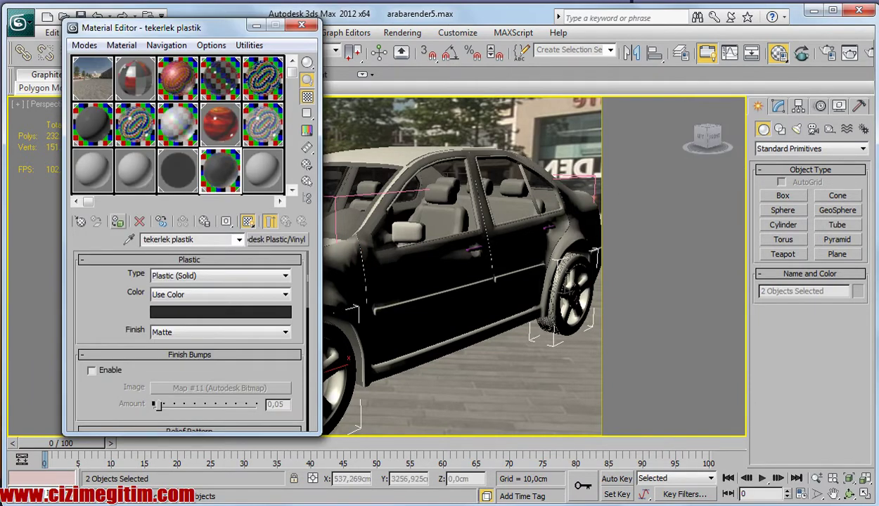
- Select the door-handle boxes Box001–Box004 in the viewport and the Select From Scene list
left_click(301, 26)
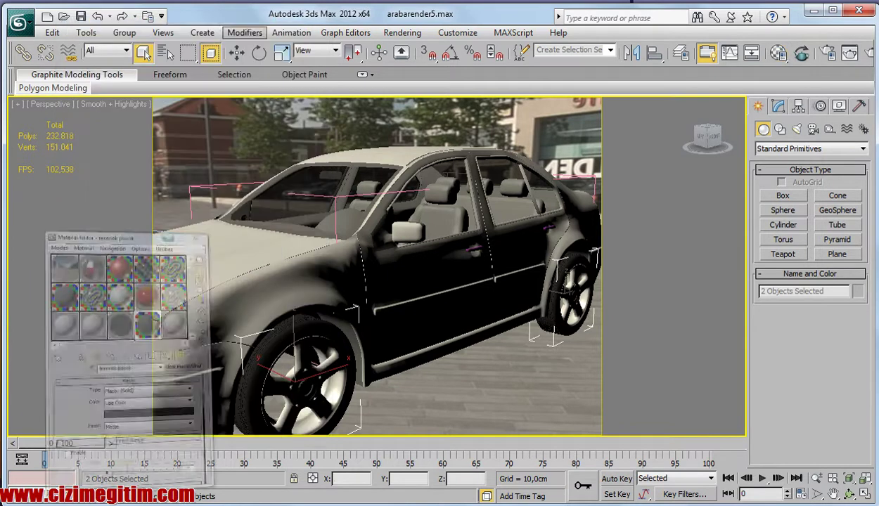
left_click(475, 246)
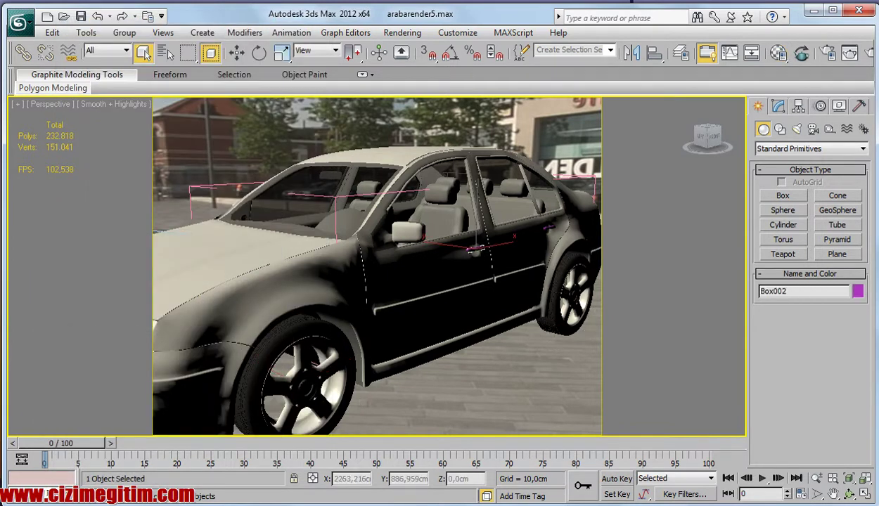
left_click(549, 226)
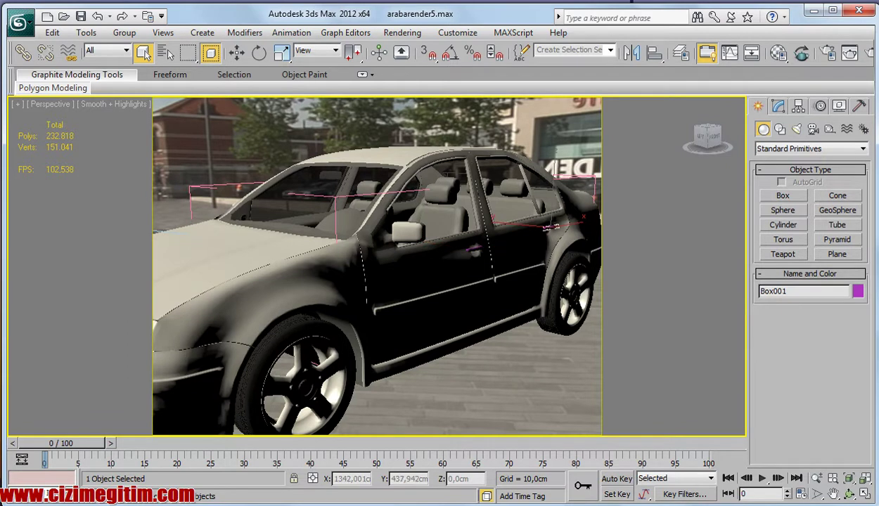
left_click(166, 52)
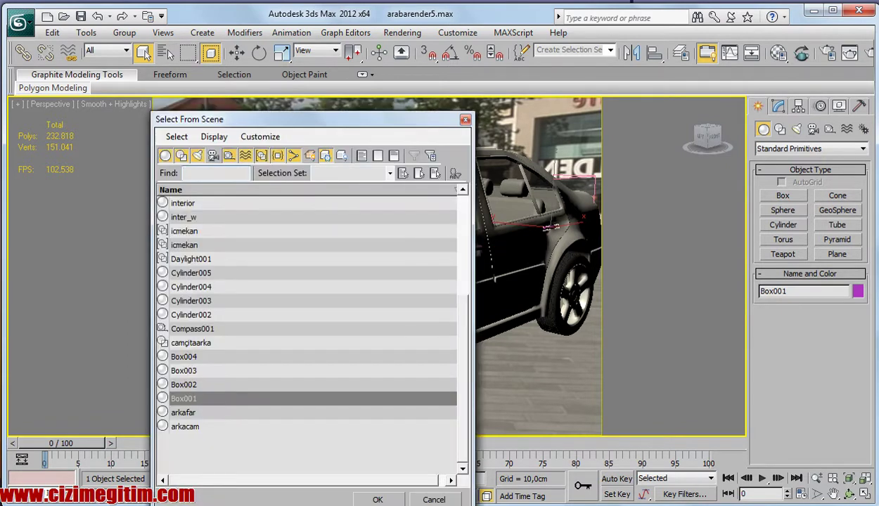
scroll(307, 330, "up", 4)
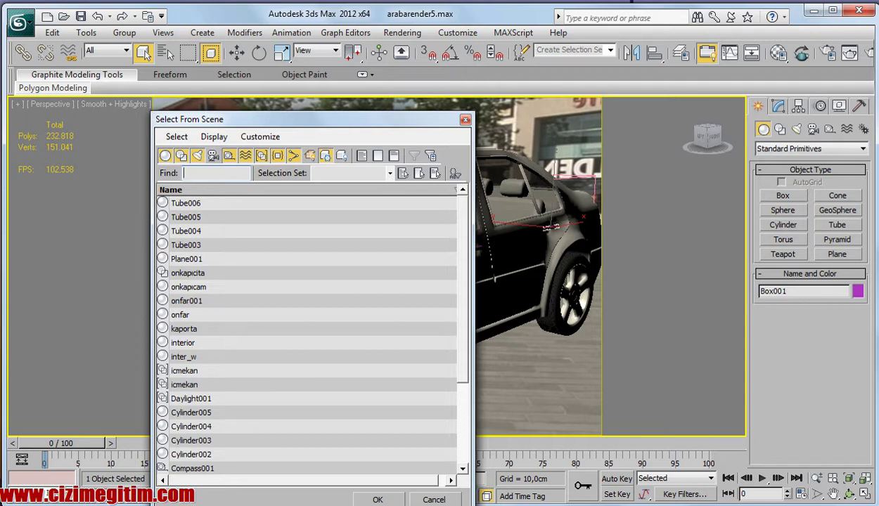
scroll(307, 330, "down", 2)
scroll(307, 330, "down", 2)
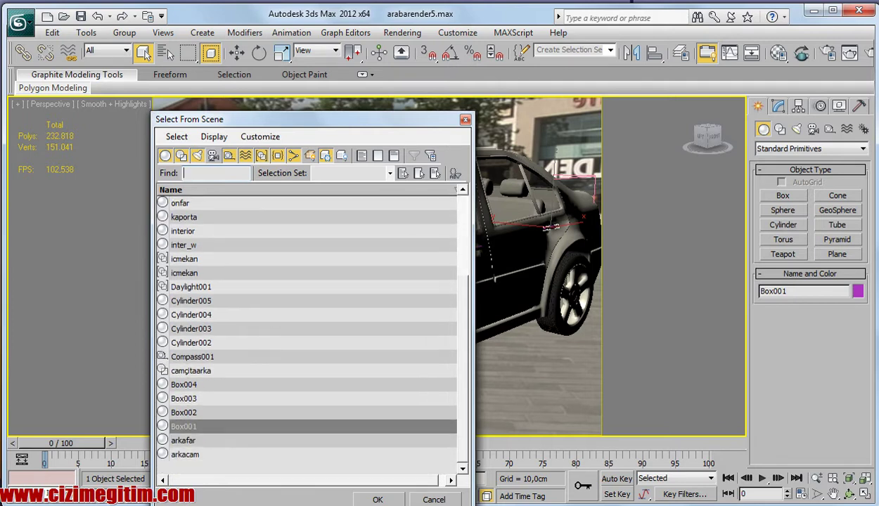
left_click_drag(183, 426, 183, 384)
key("Return")
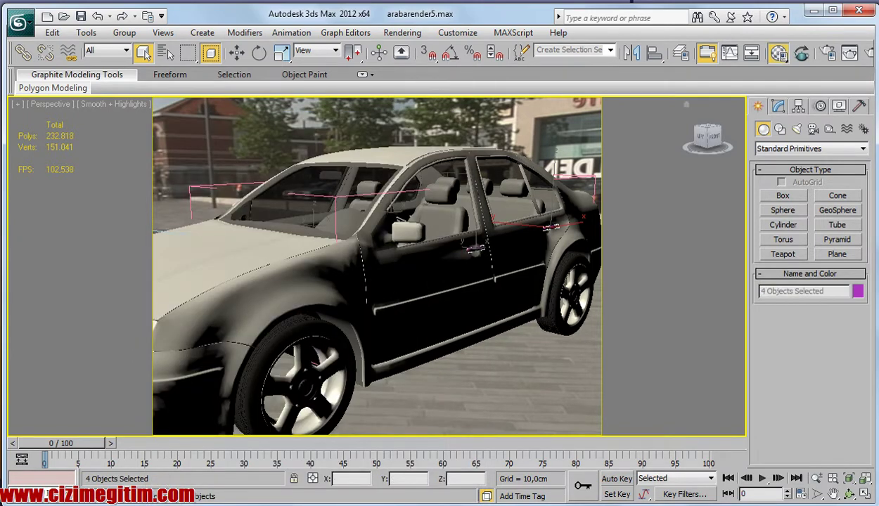
key("m")
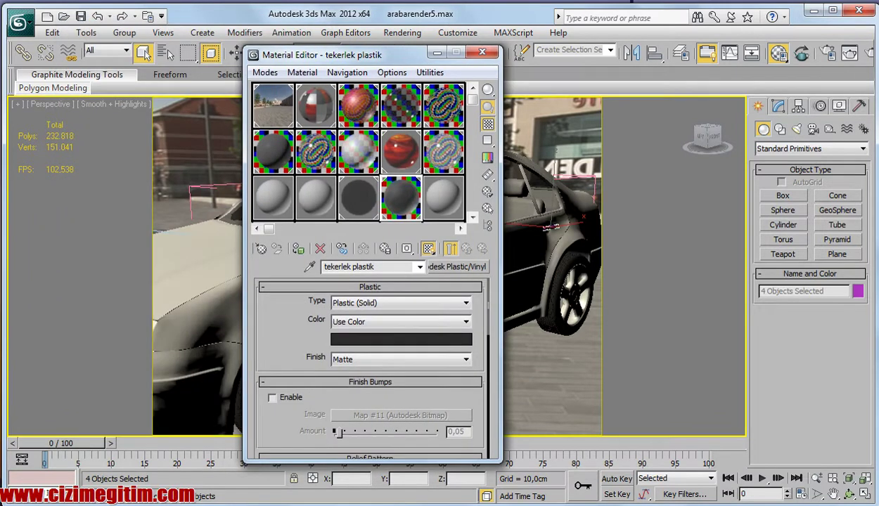
- Pick the krom chrome material, switch to Camera001, and start a 640×480 production render
left_click(273, 105)
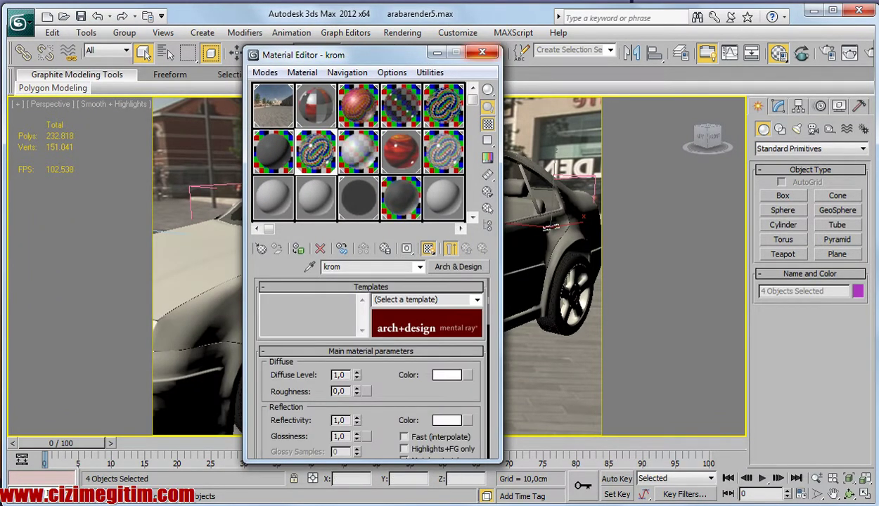
key("m")
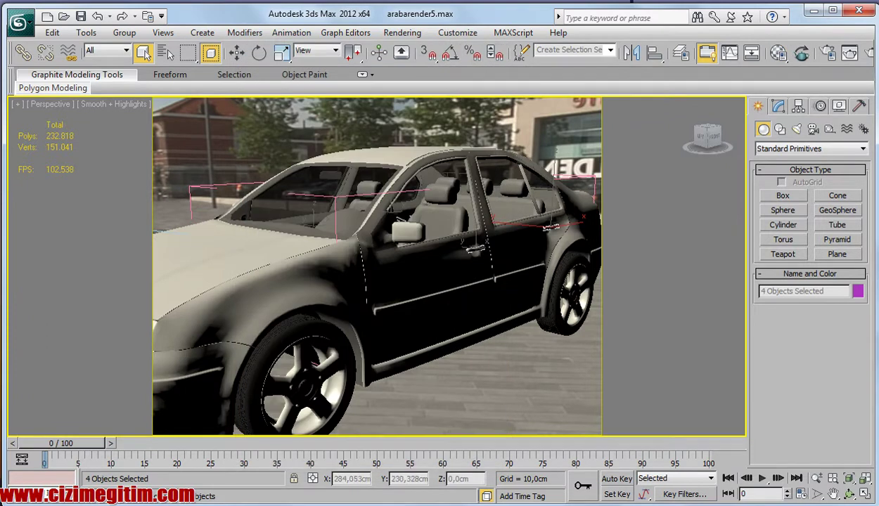
middle_click_drag(390, 274, 306, 279, "alt")
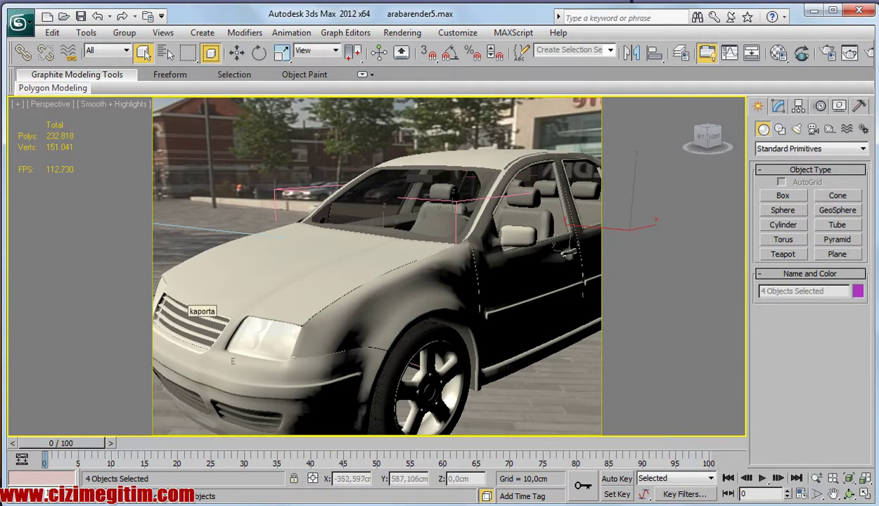
key("c")
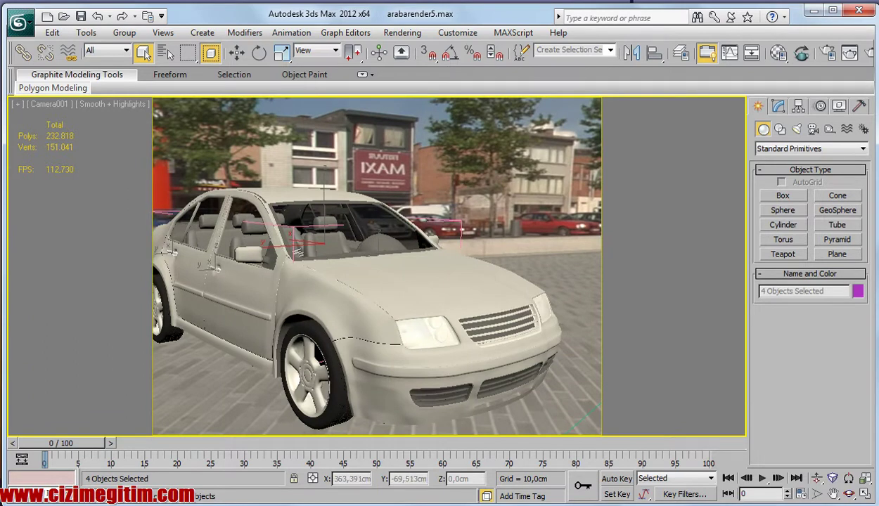
left_click(850, 53)
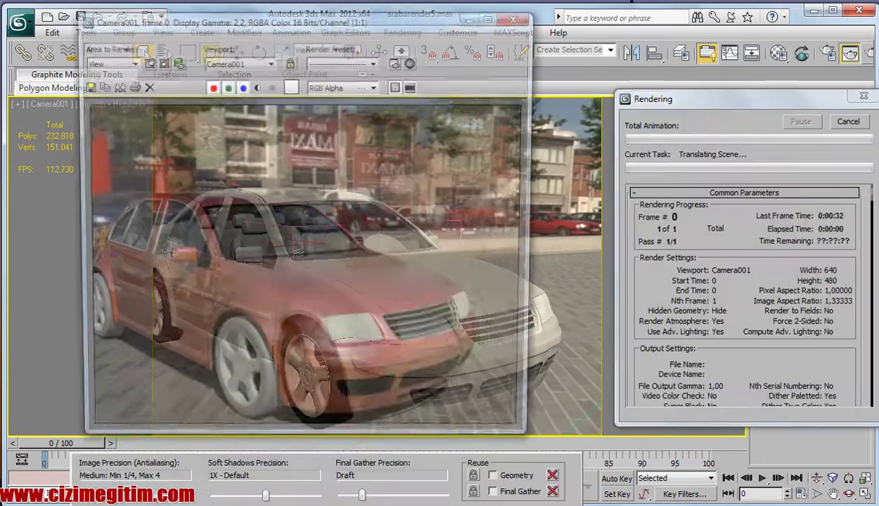